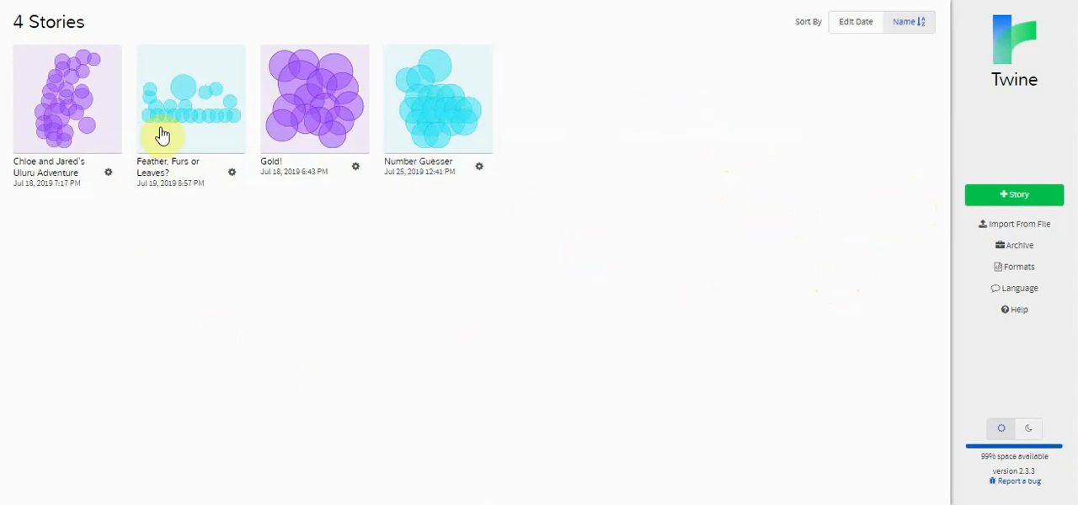
pyautogui.click(69, 118)
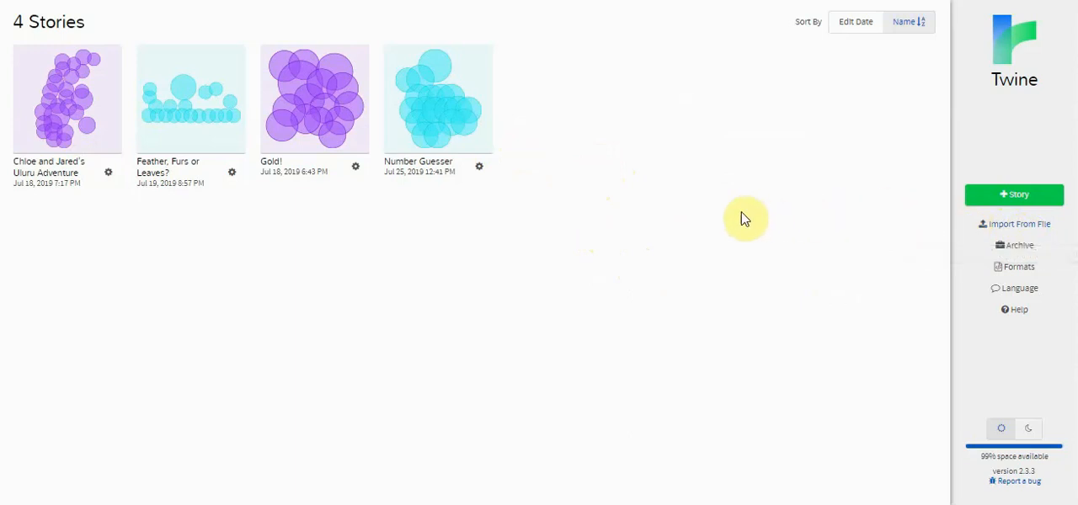
# - Create a new story named "Haunted House"
pyautogui.click(1016, 202)
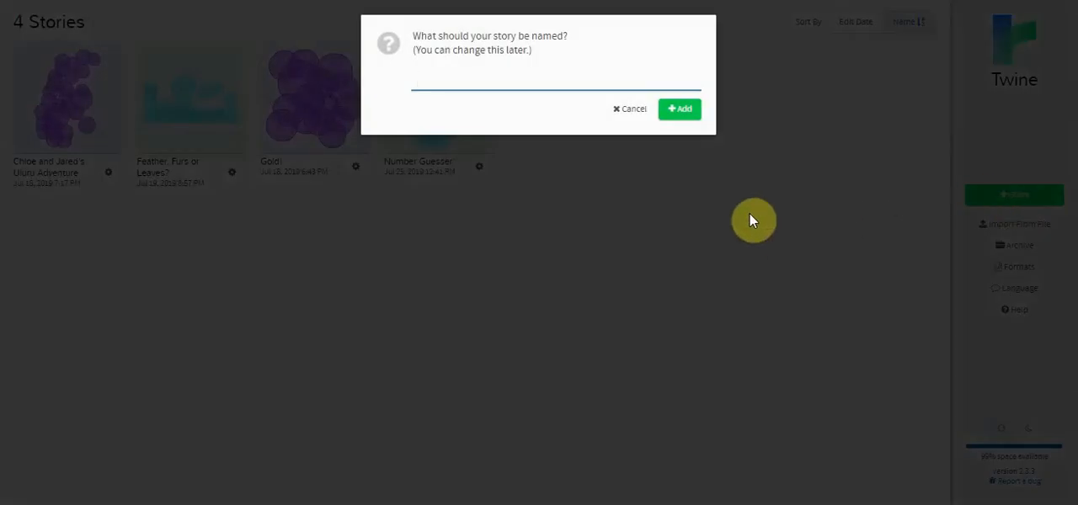
pyautogui.write('Haunted House')
pyautogui.click(685, 114)
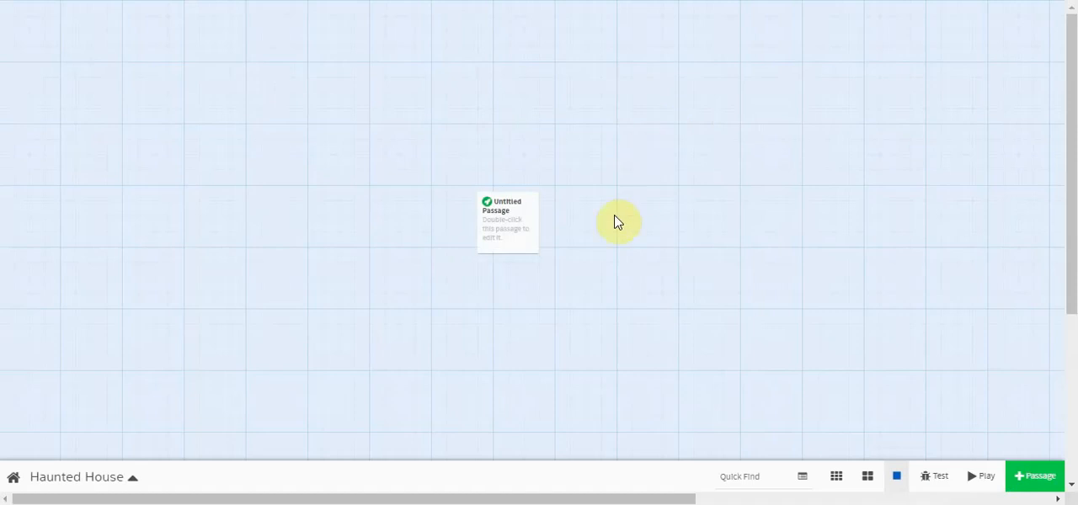
# - Move the untitled starting passage up near the upper edge of the story map and rename it "Introduction"
pyautogui.moveTo(514, 227)
pyautogui.moveTo(509, 224); pyautogui.dragTo(508, 76)
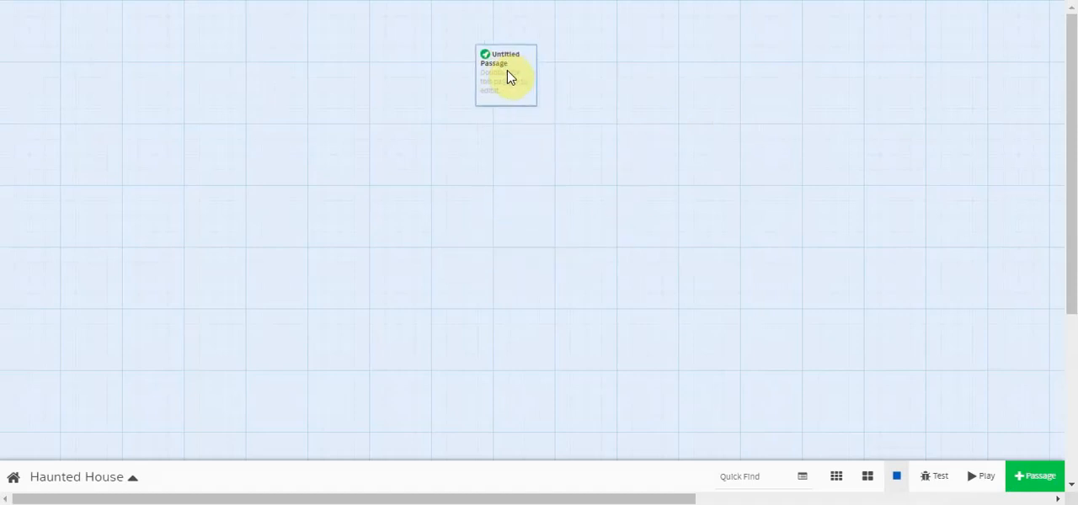
pyautogui.moveTo(489, 116)
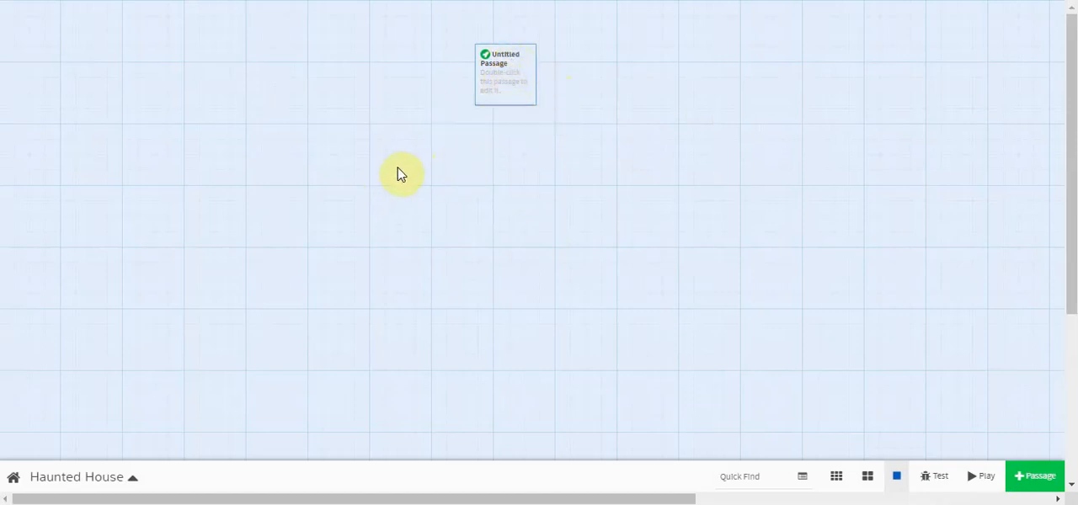
pyautogui.moveTo(464, 146)
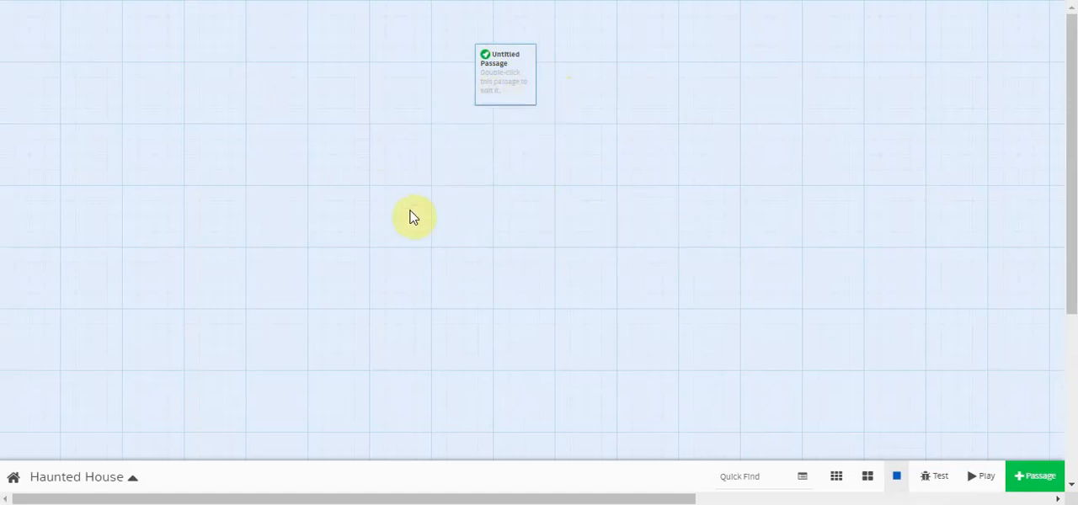
pyautogui.doubleClick(505, 77)
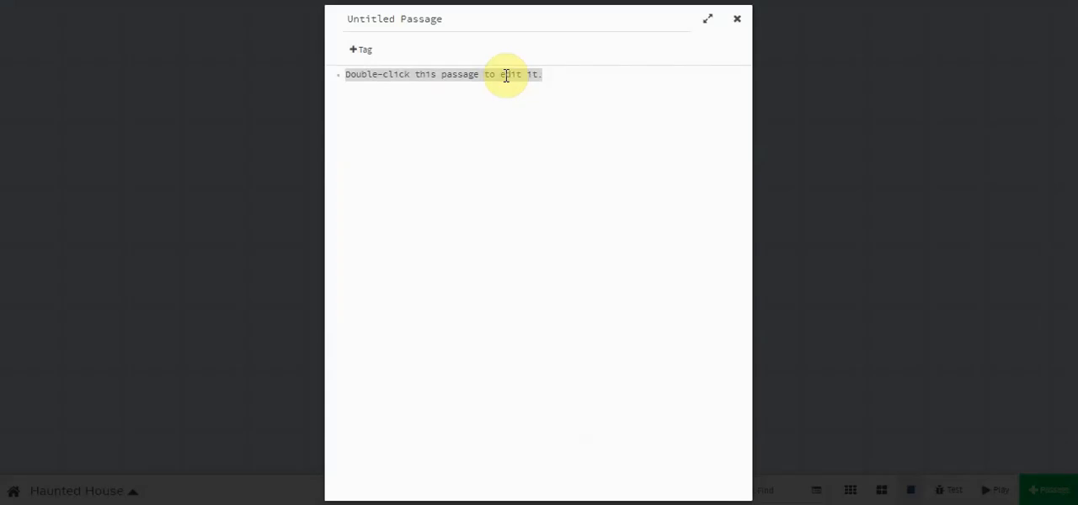
pyautogui.click(478, 26)
pyautogui.moveTo(474, 24); pyautogui.dragTo(347, 24)
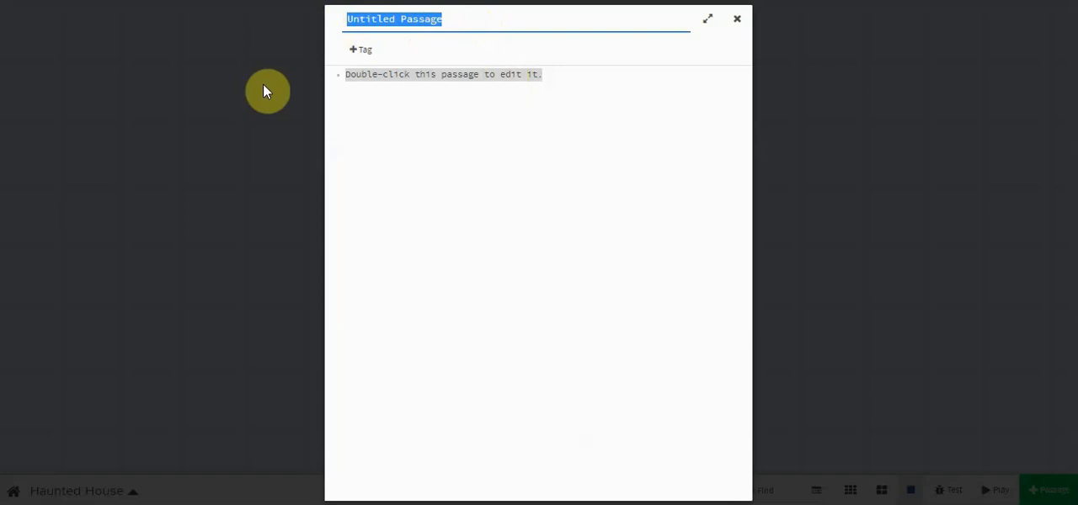
pyautogui.write('Intr')
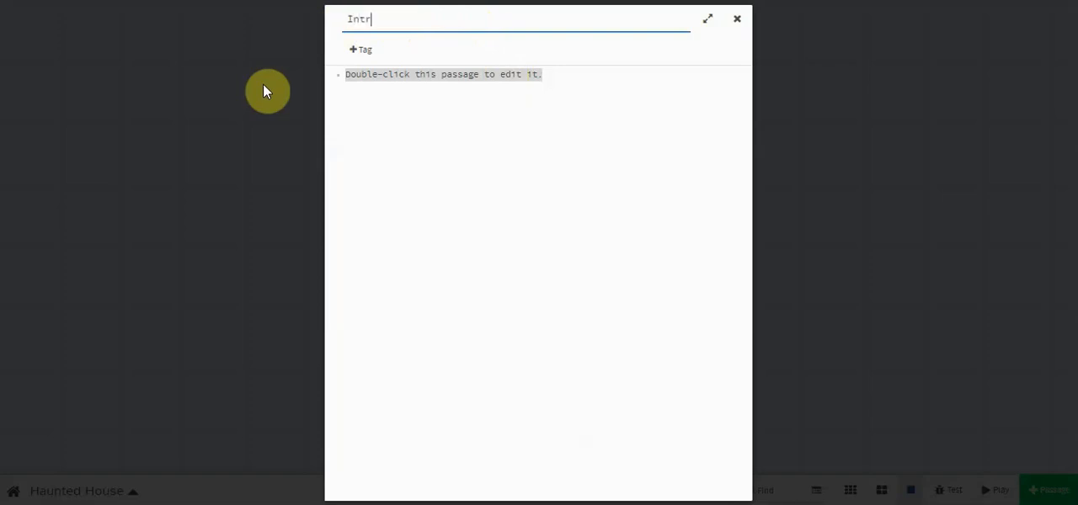
pyautogui.write('oduction')
# - Replace the Introduction placeholder text with "You are outside the ahaqunted house. What do you want to do?" followed by a blank line
pyautogui.click(378, 78)
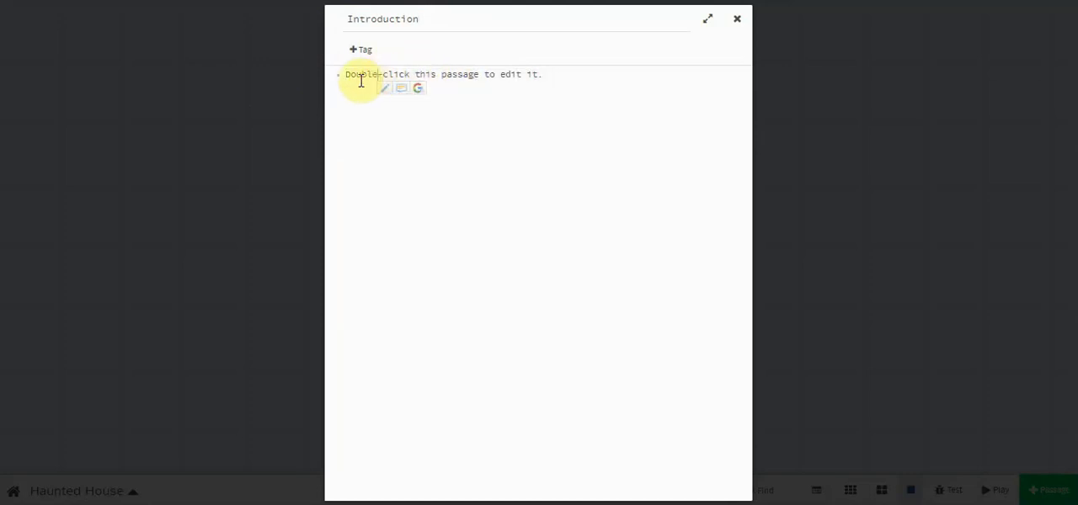
pyautogui.moveTo(350, 77); pyautogui.dragTo(525, 91)
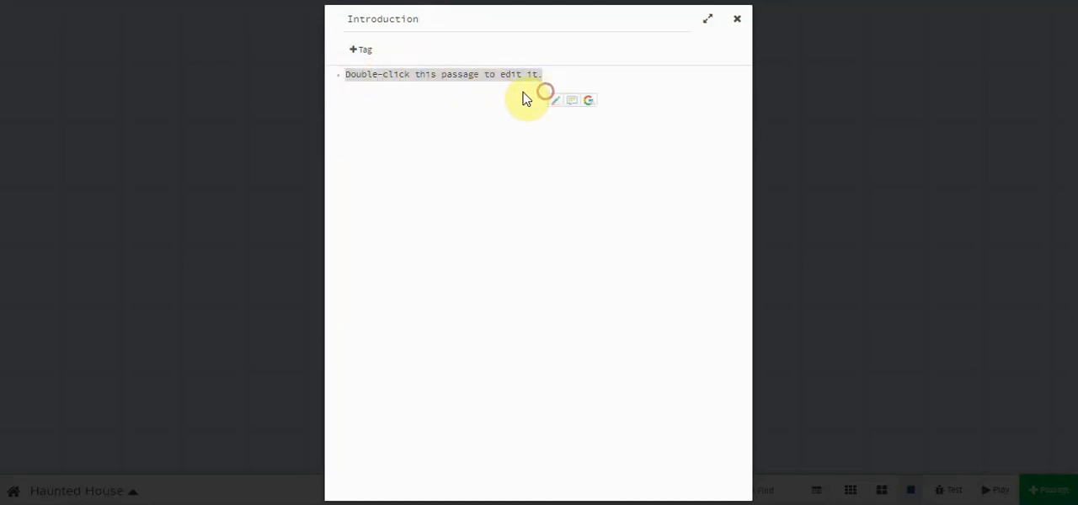
pyautogui.write('You ar')
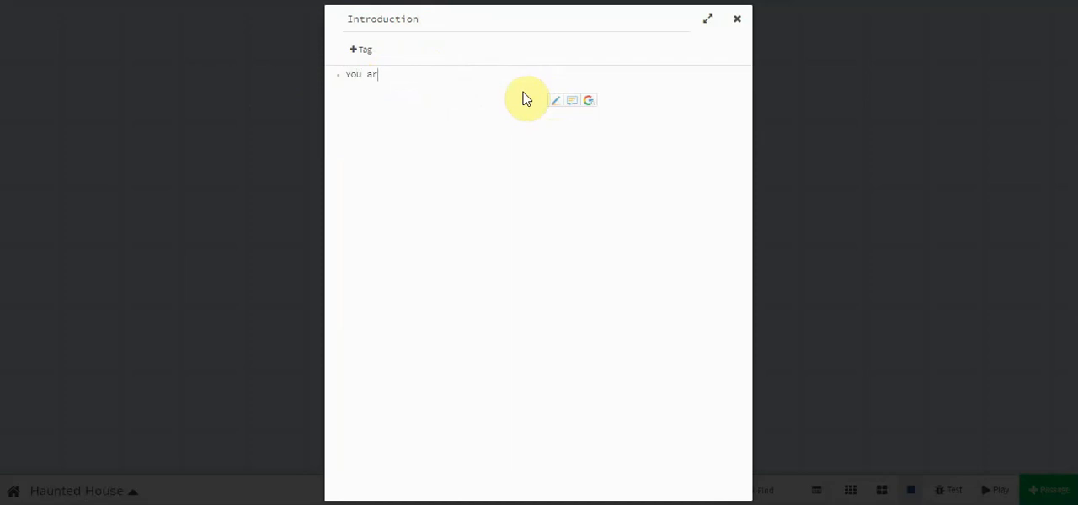
pyautogui.write('e outside the ahaqunted h')
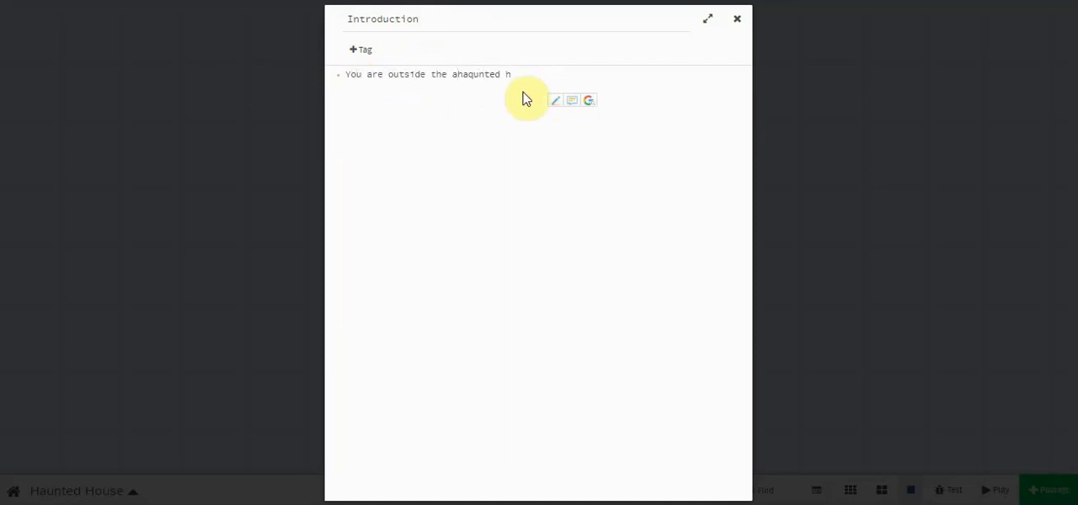
pyautogui.write('ouse. What do you want to do')
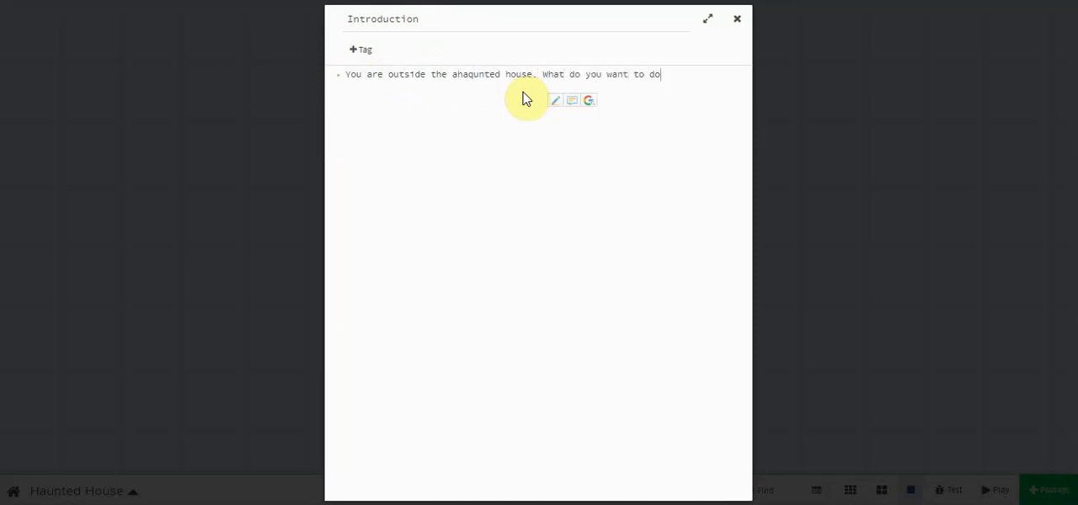
pyautogui.write('?')
pyautogui.press('Return')
pyautogui.press('Return')
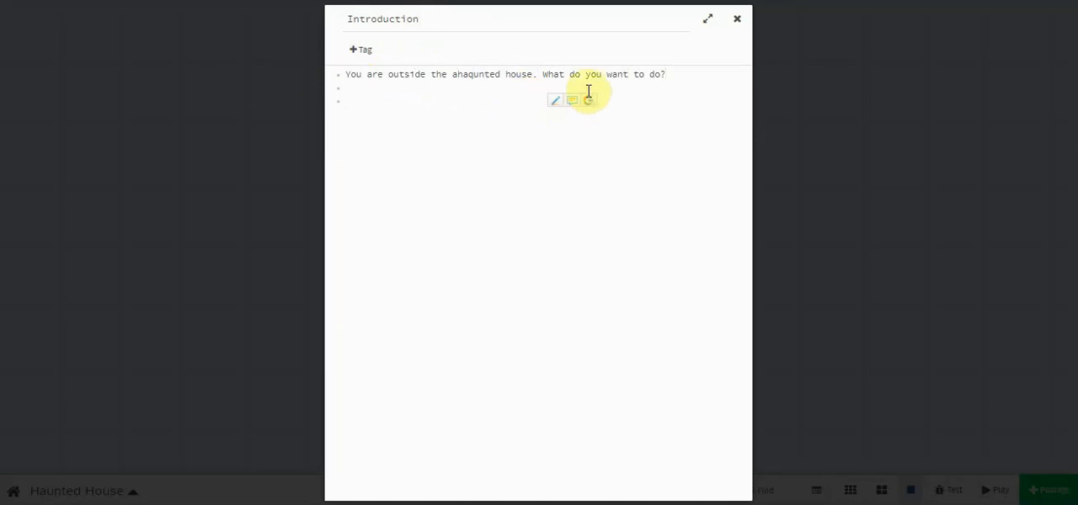
# - Add the links [[Run away and go home]] and [[Go inside]] on separate lines of the Introduction passage and close it
pyautogui.write('[[')
pyautogui.write('Run away qand go home]] [[')
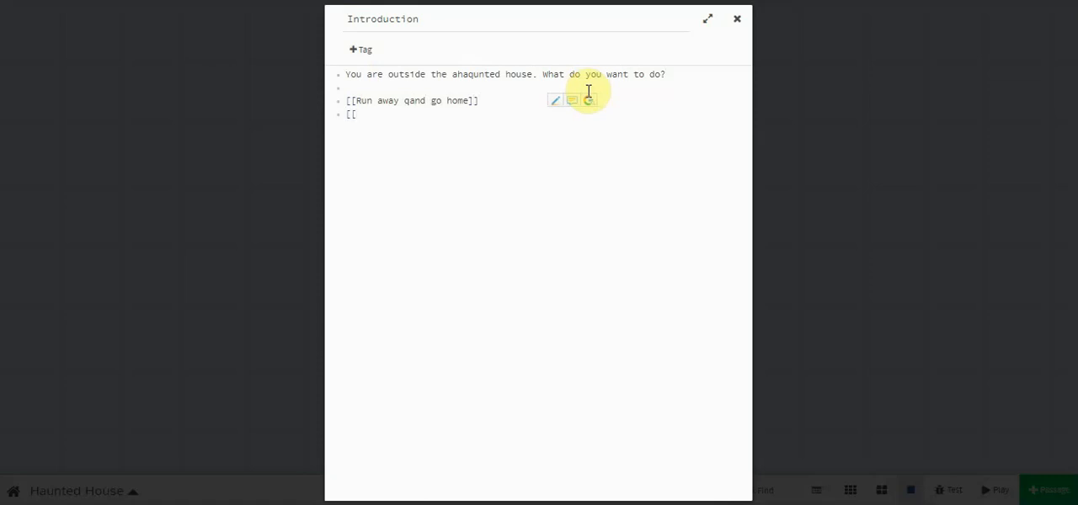
pyautogui.press('Right')
pyautogui.press('Right')
pyautogui.press('Right')
pyautogui.press('Right')
pyautogui.press('Right')
pyautogui.press('Right')
pyautogui.press('Right')
pyautogui.press('Right')
pyautogui.press('Right')
pyautogui.press('Right')
pyautogui.press('BackSpace')
pyautogui.press('Down')
pyautogui.write('Go inside]]')
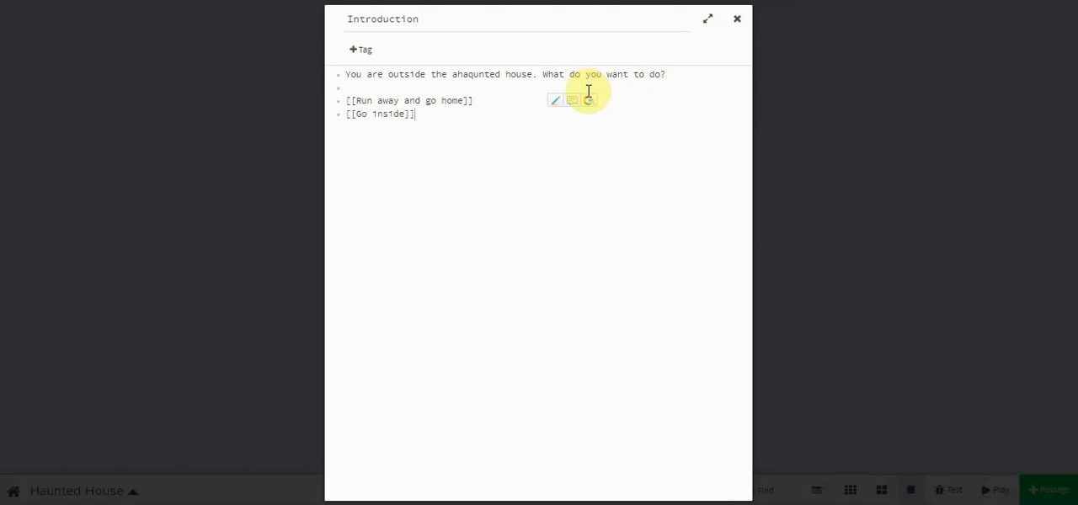
pyautogui.click(737, 19)
# - Replace the placeholder text of the "Run away and go home" passage with "Don't be a coward!" and a blank line
pyautogui.moveTo(447, 176)
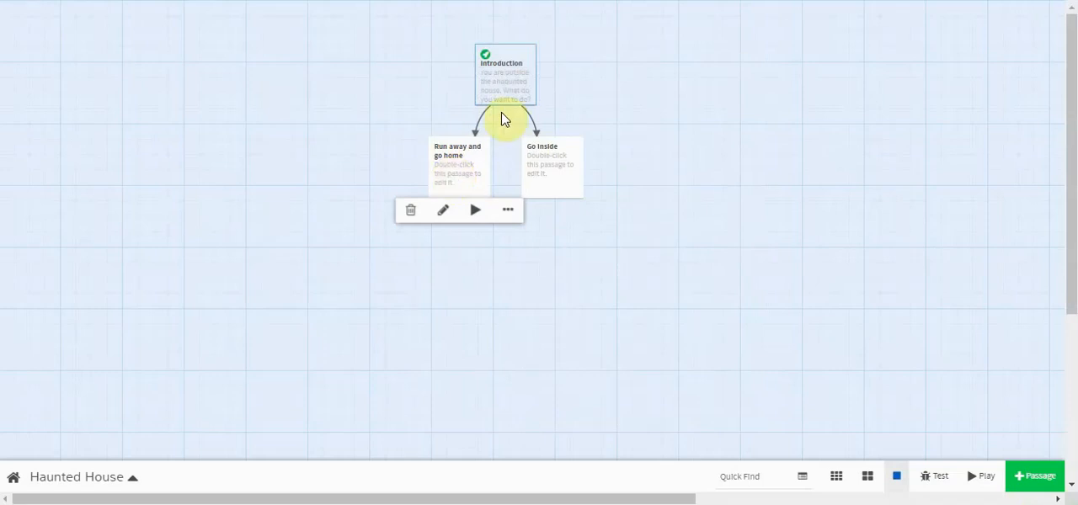
pyautogui.doubleClick(454, 175)
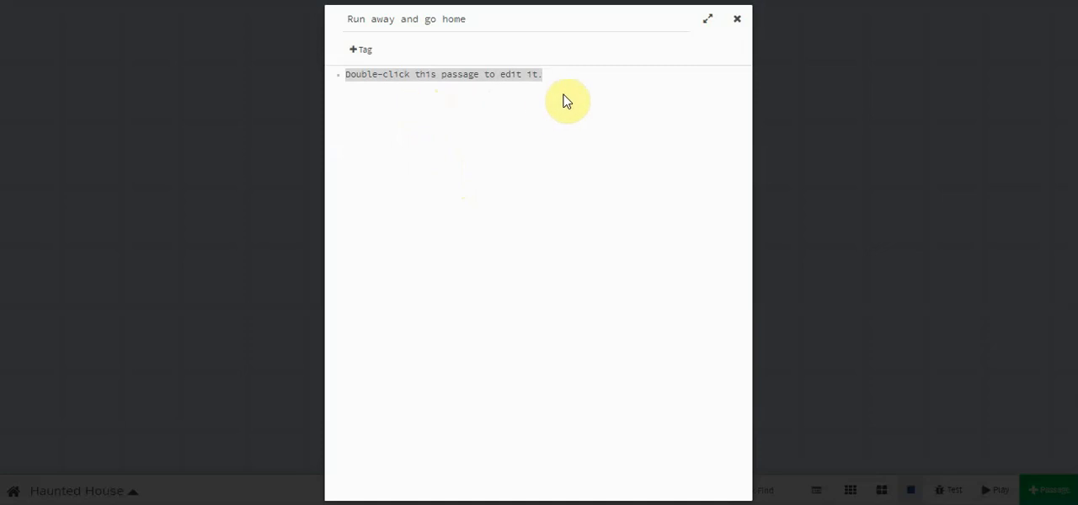
pyautogui.write("Don't bn")
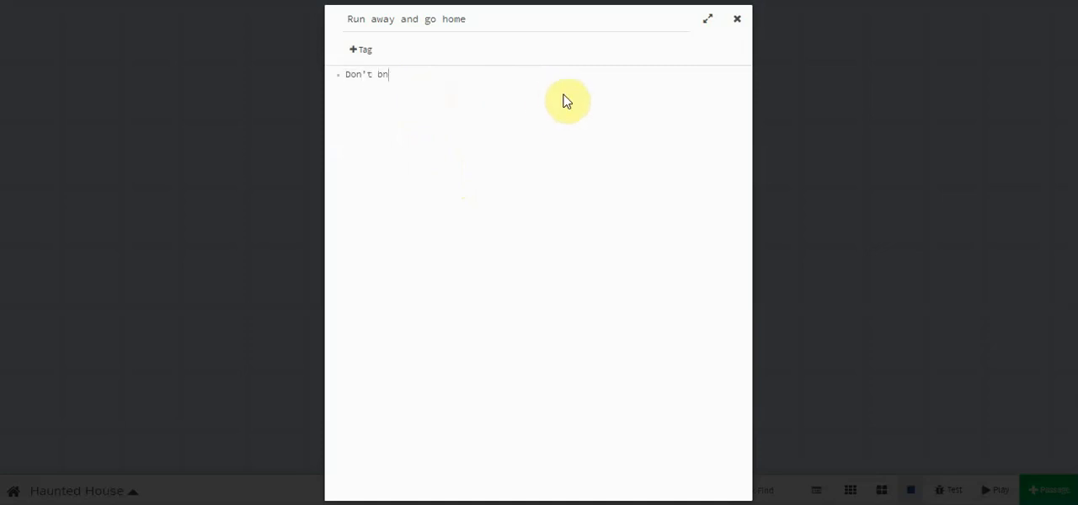
pyautogui.press('BackSpace')
pyautogui.write('e a coward!')
pyautogui.press('Return')
pyautogui.press('Return')
# - Add a link back to the existing Introduction passage below the coward line and close the passage
pyautogui.write('[[')
pyautogui.write('I')
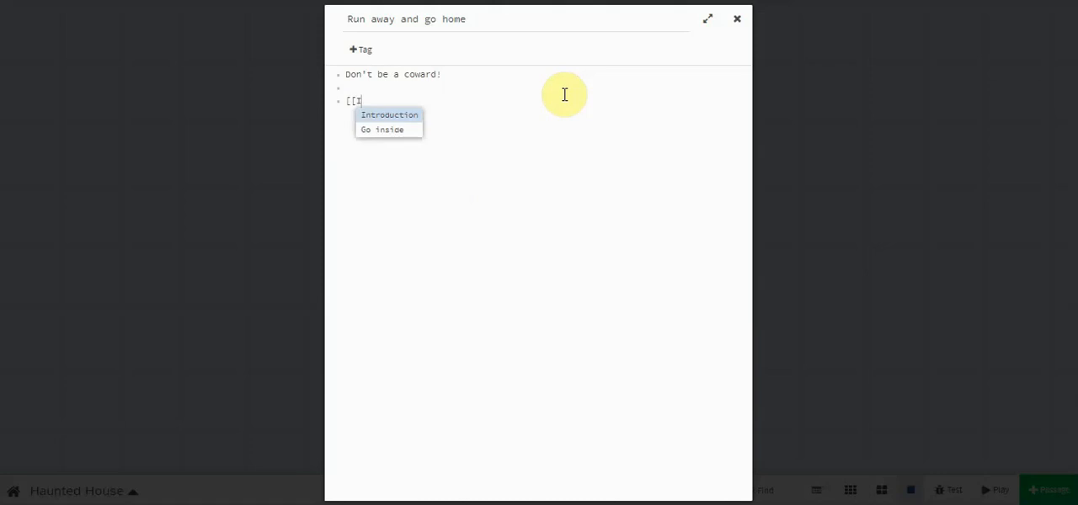
pyautogui.click(399, 118)
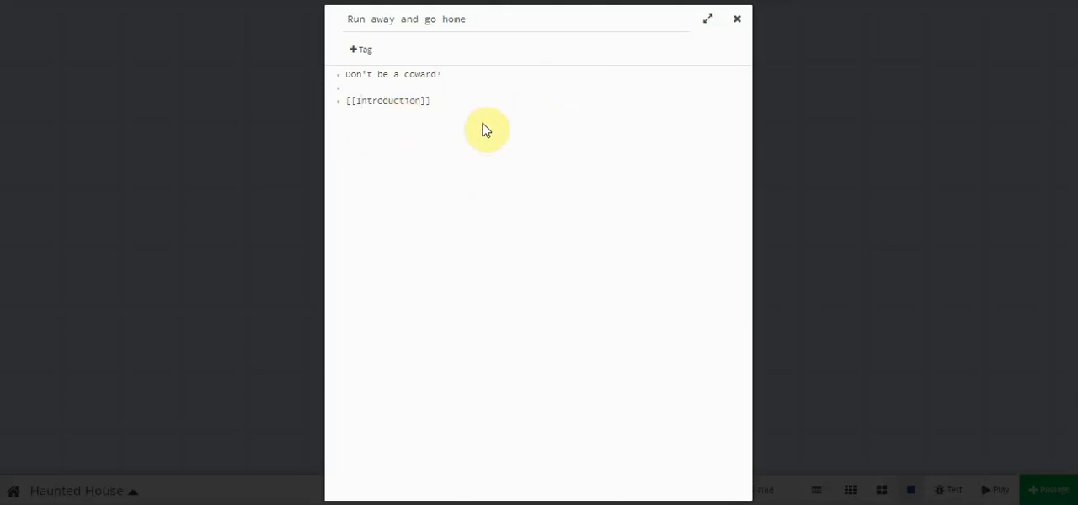
pyautogui.click(737, 20)
# - Move the "Run away and go home" passage farther out to the left of the Introduction passage on the story map
pyautogui.moveTo(566, 192)
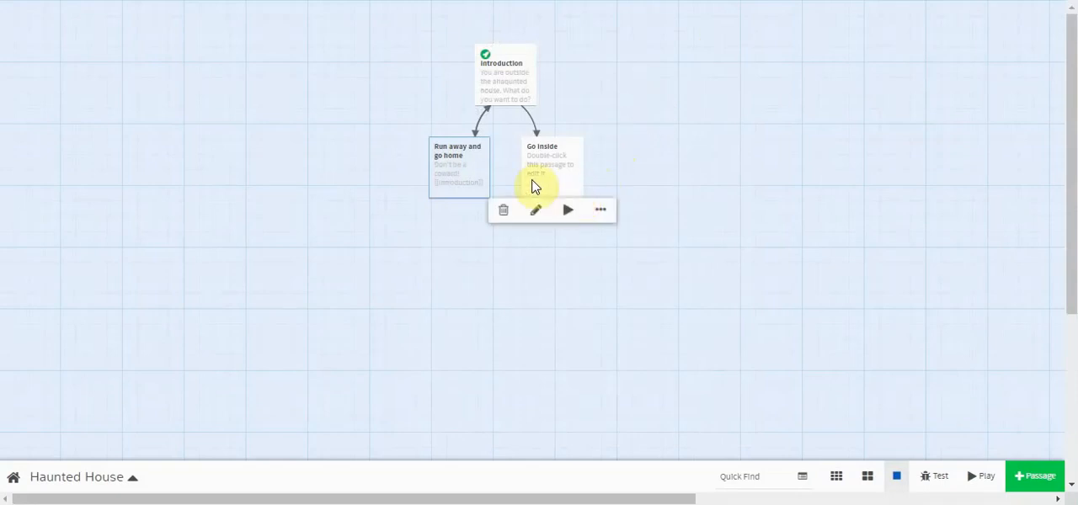
pyautogui.moveTo(469, 178); pyautogui.dragTo(373, 147)
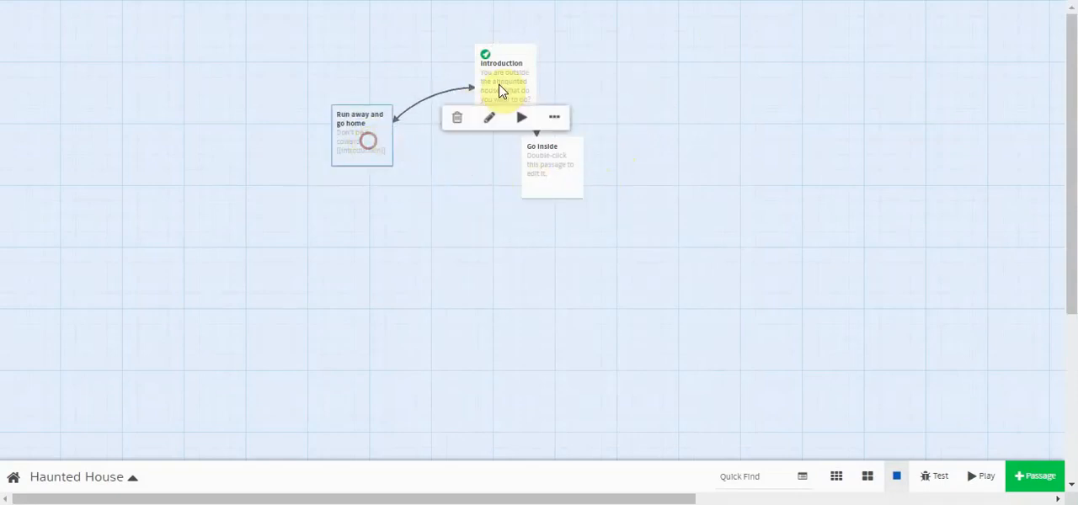
pyautogui.moveTo(505, 87)
pyautogui.moveTo(351, 132)
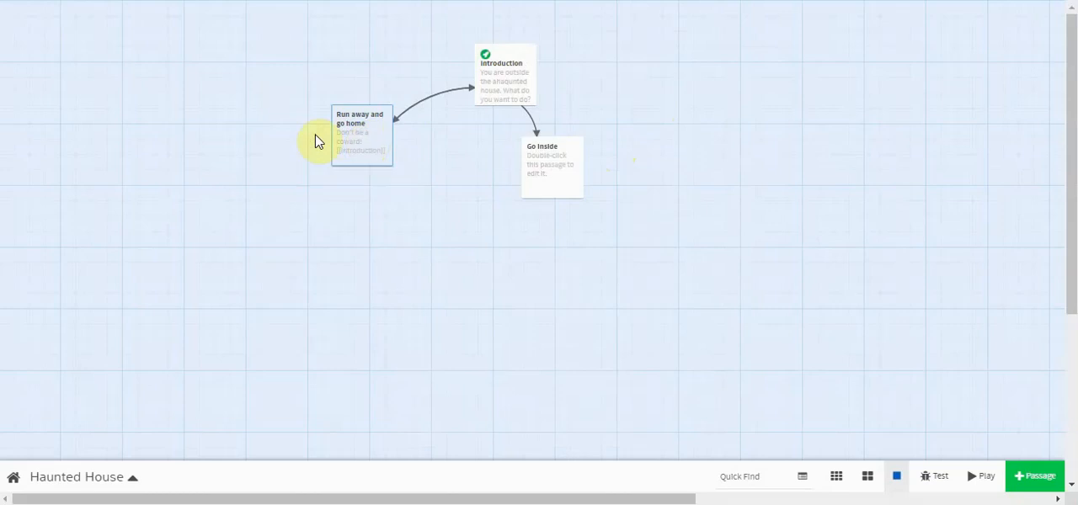
# - Test the story from Introduction, following the run-away and Introduction links twice and then "Go inside", and return to the story map
pyautogui.click(512, 83)
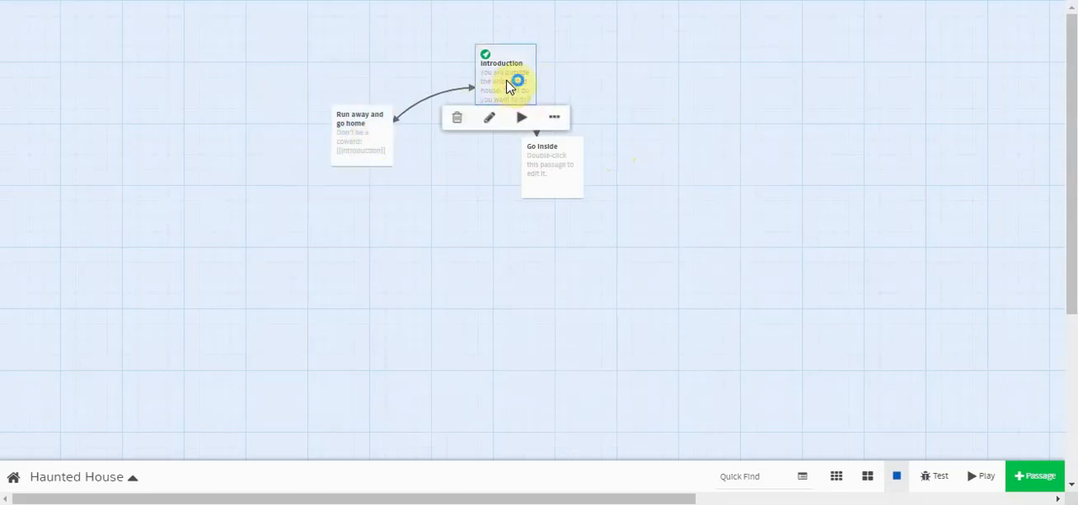
pyautogui.click(523, 121)
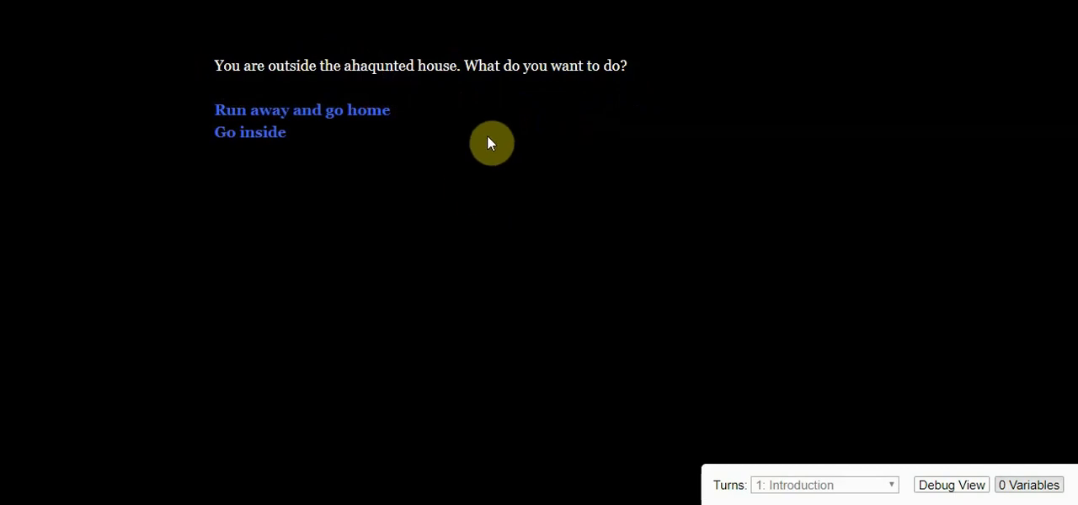
pyautogui.click(343, 120)
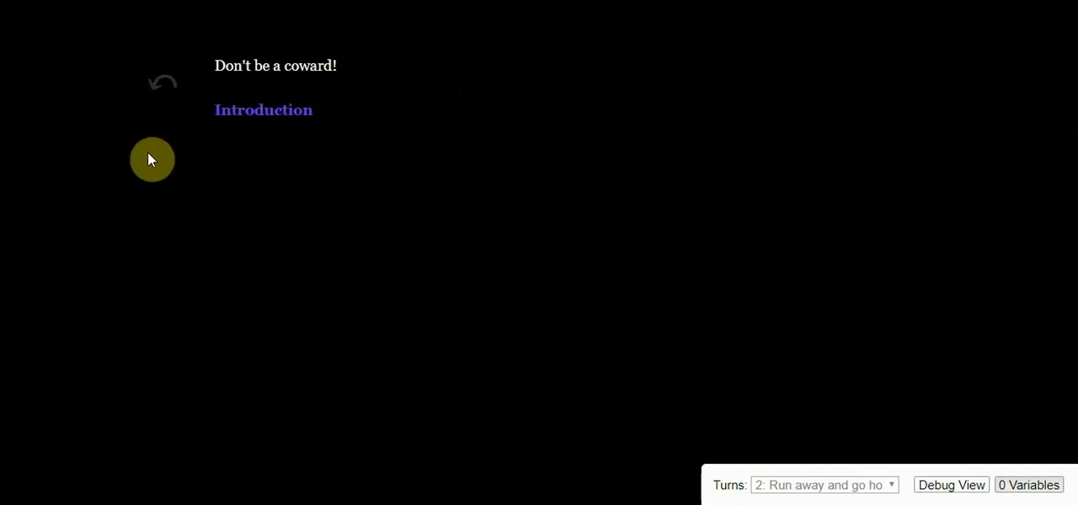
pyautogui.click(272, 119)
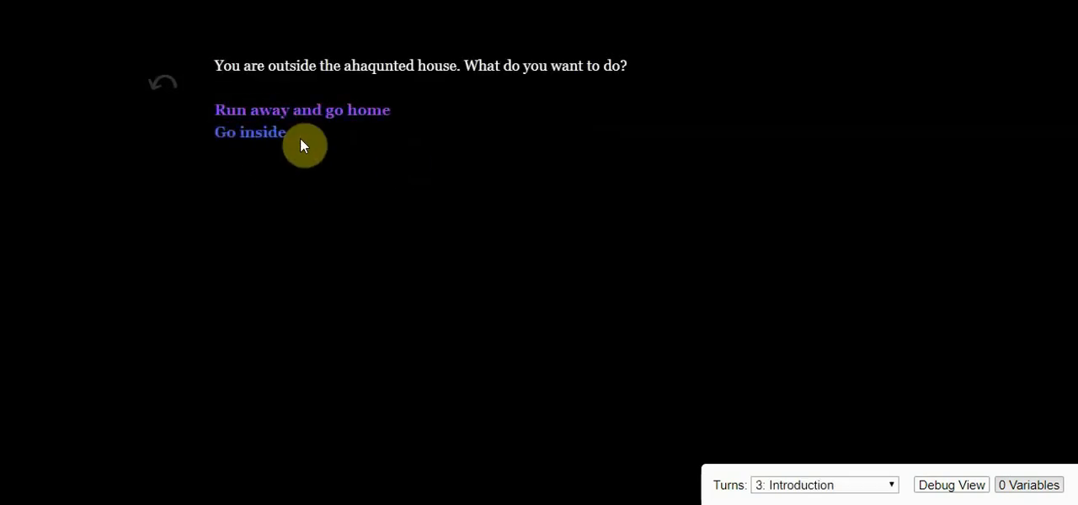
pyautogui.click(346, 119)
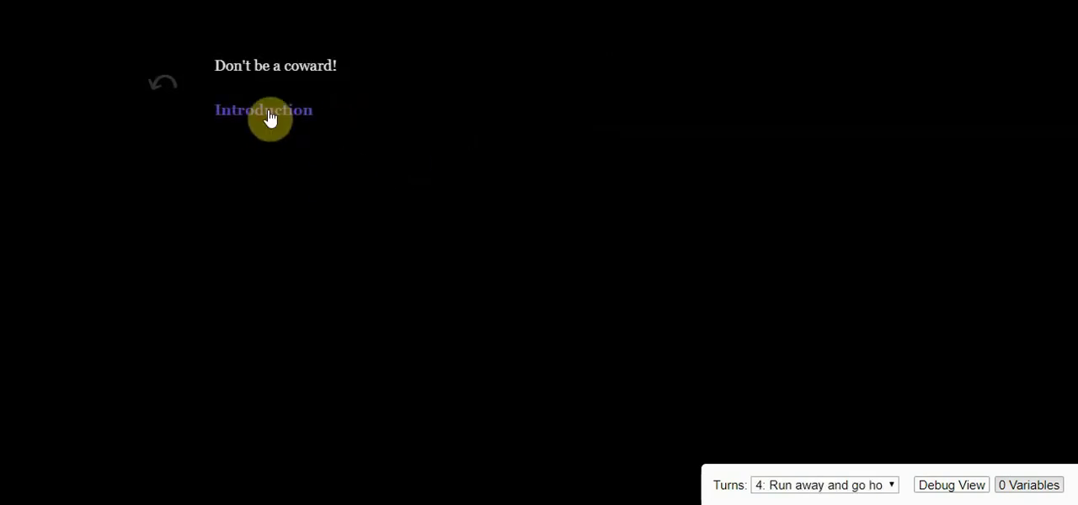
pyautogui.click(272, 119)
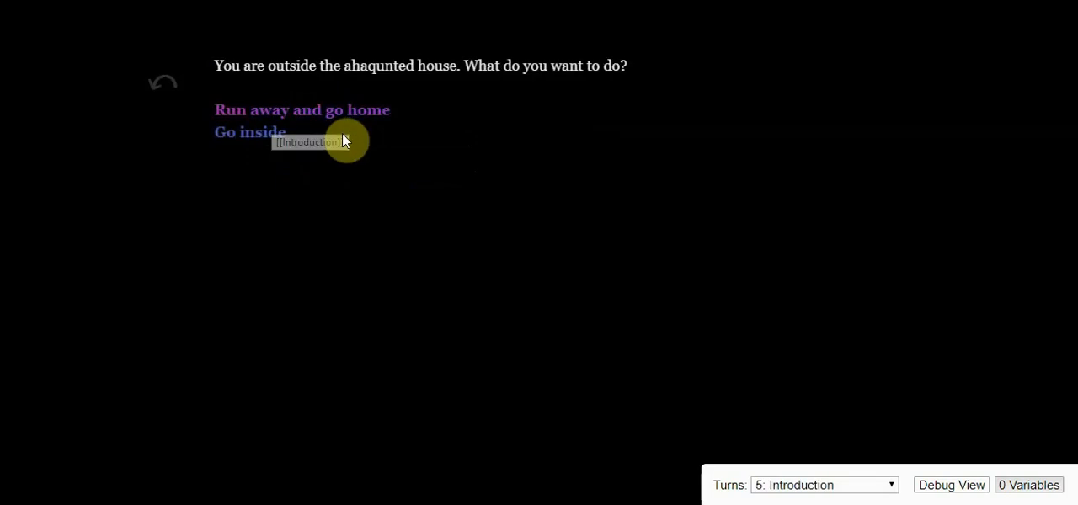
pyautogui.click(262, 141)
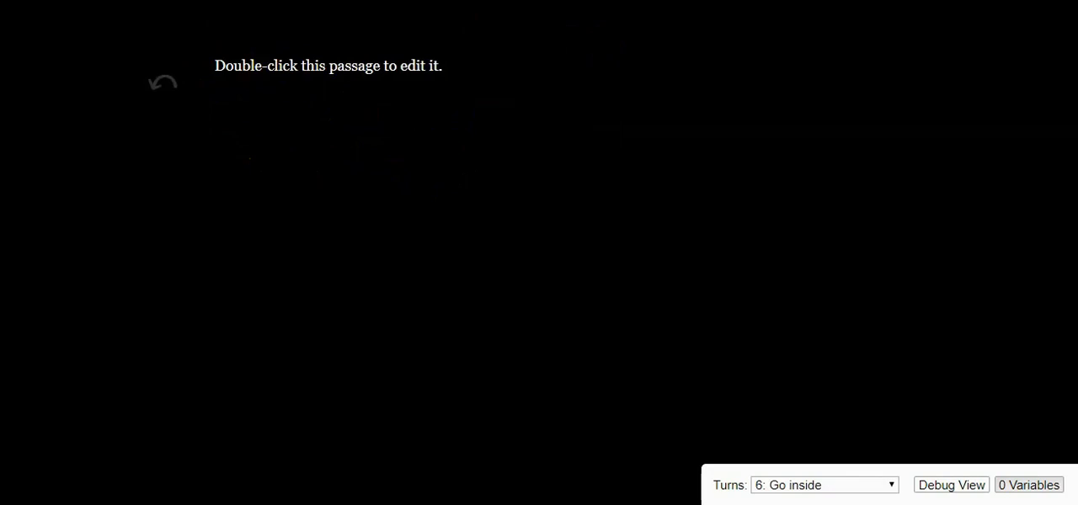
pyautogui.hotkey('ctrl', 'w')
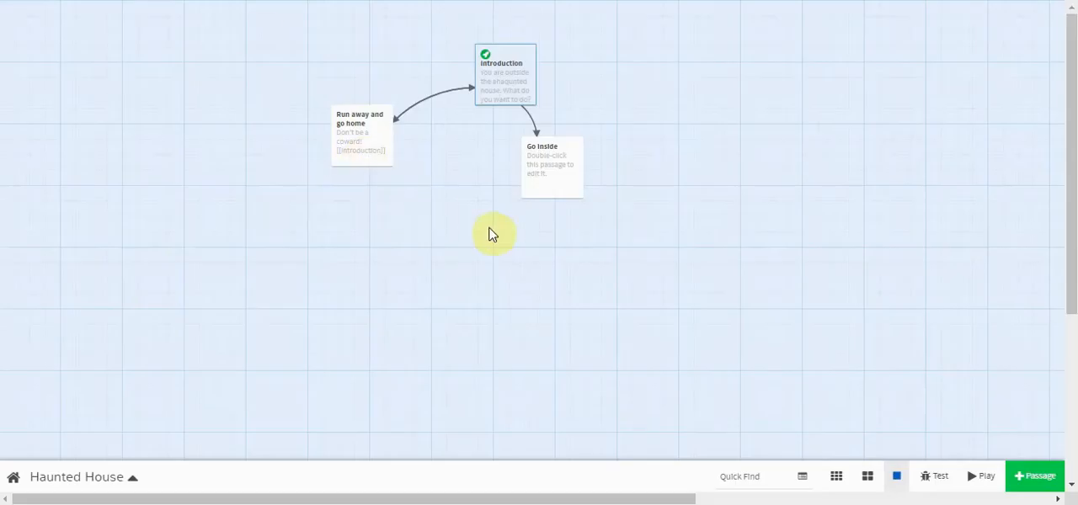
# - Replace the placeholder text of the "Go inside" passage with "You see a stairway..." and a blank line
pyautogui.moveTo(549, 178)
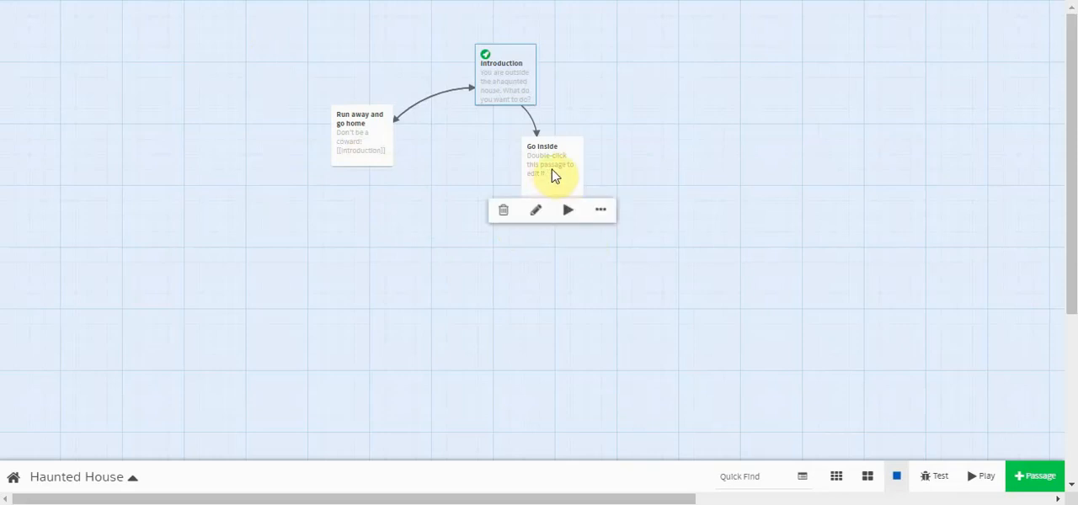
pyautogui.doubleClick(554, 175)
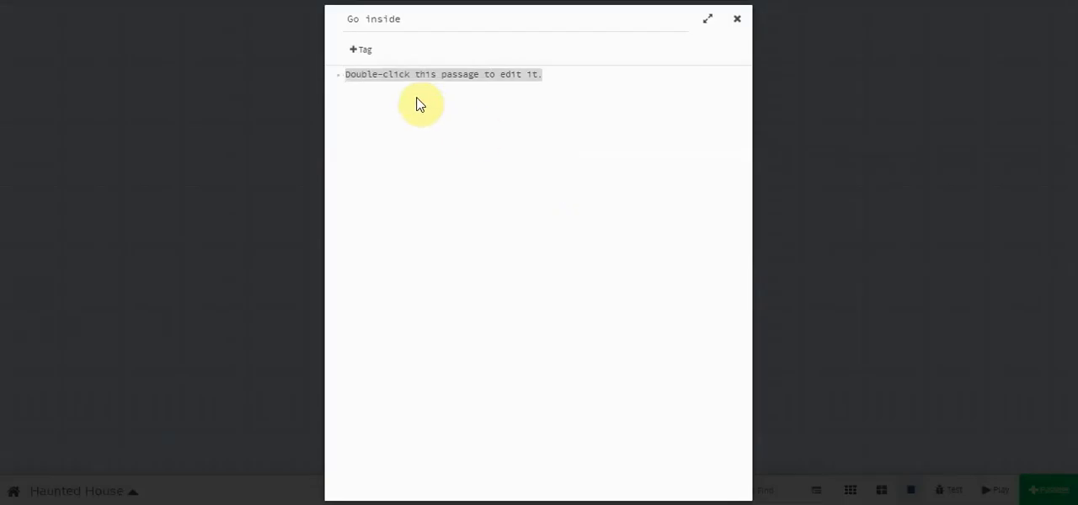
pyautogui.write('You see a')
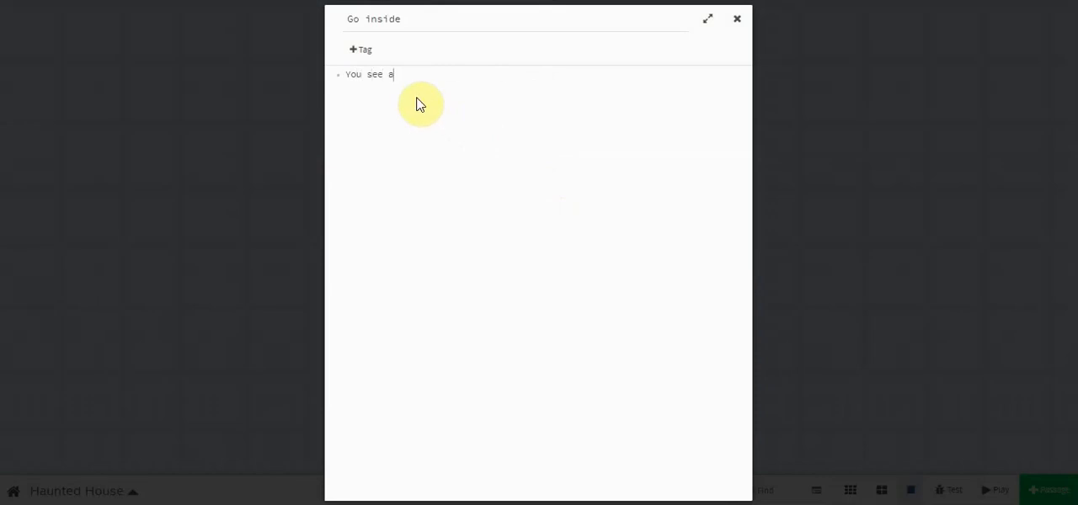
pyautogui.write(' stairway...')
pyautogui.press('Return')
pyautogui.press('Return')
# - Add the links [[Climb the stairway]] and [[Stay here]] on separate lines of the "Go inside" passage
pyautogui.write('[[Climb')
pyautogui.write(' the s')
pyautogui.write('tairway')
pyautogui.write(']]')
pyautogui.write('[[')
pyautogui.write('Stay here')
pyautogui.write(']]')
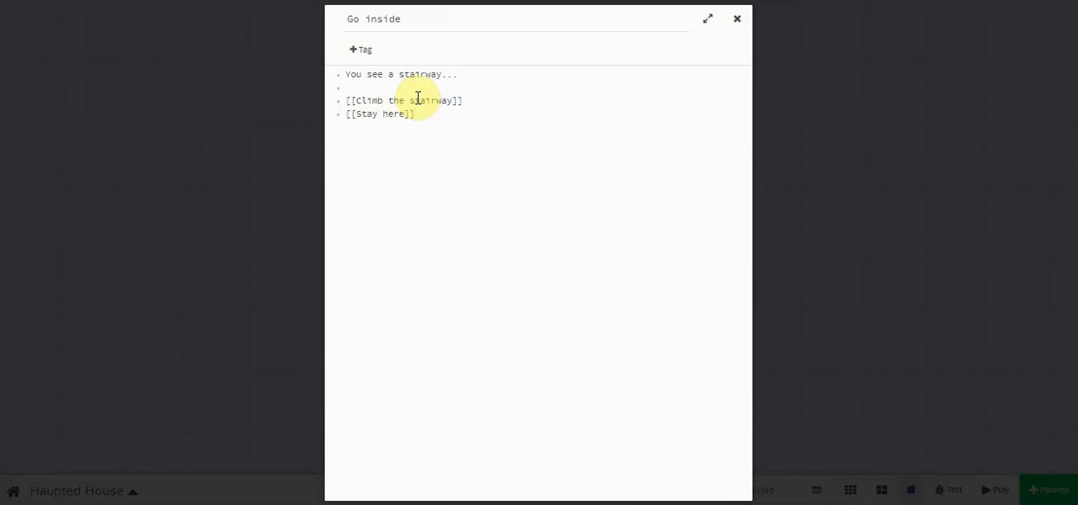
# - Replace the placeholder text of the "Climb the stairway" passage with "The third stair gives way!!" and a blank line
pyautogui.click(738, 21)
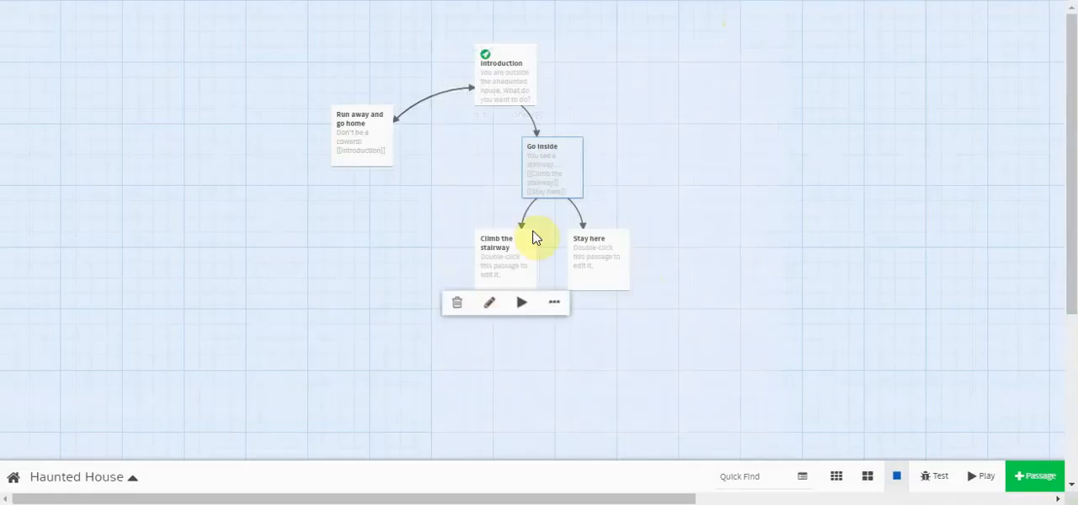
pyautogui.moveTo(487, 272)
pyautogui.click(503, 267)
pyautogui.click(504, 267)
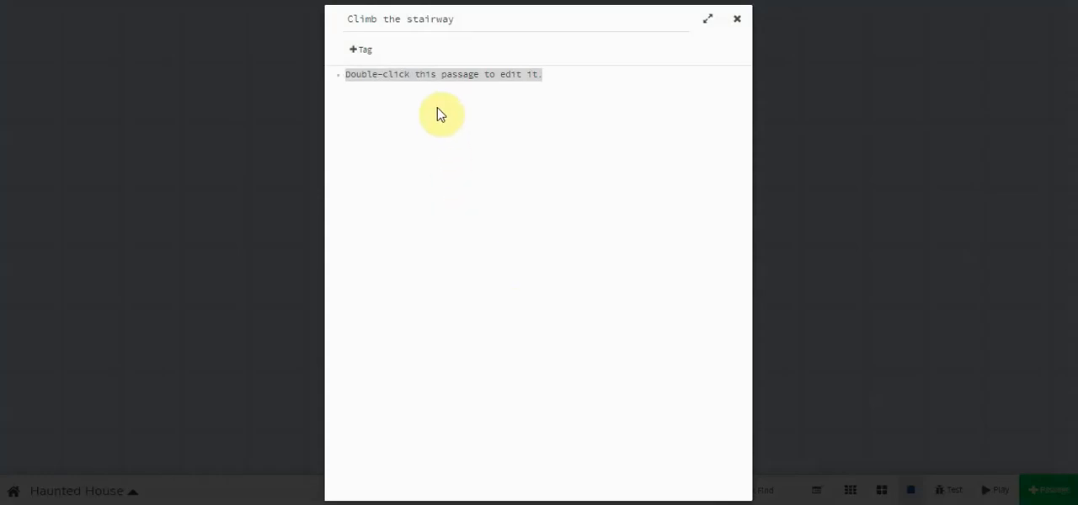
pyautogui.moveTo(577, 76); pyautogui.dragTo(341, 80)
pyautogui.write('The th')
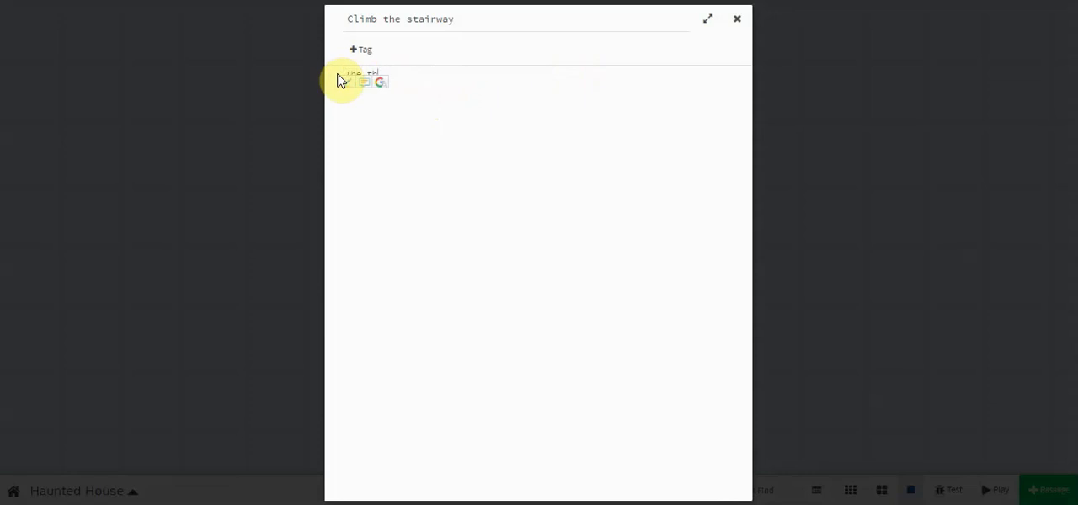
pyautogui.write('ird stair gicve')
pyautogui.write('s way!!  ')
pyautogui.write('[[Go ba')
pyautogui.write('ck')
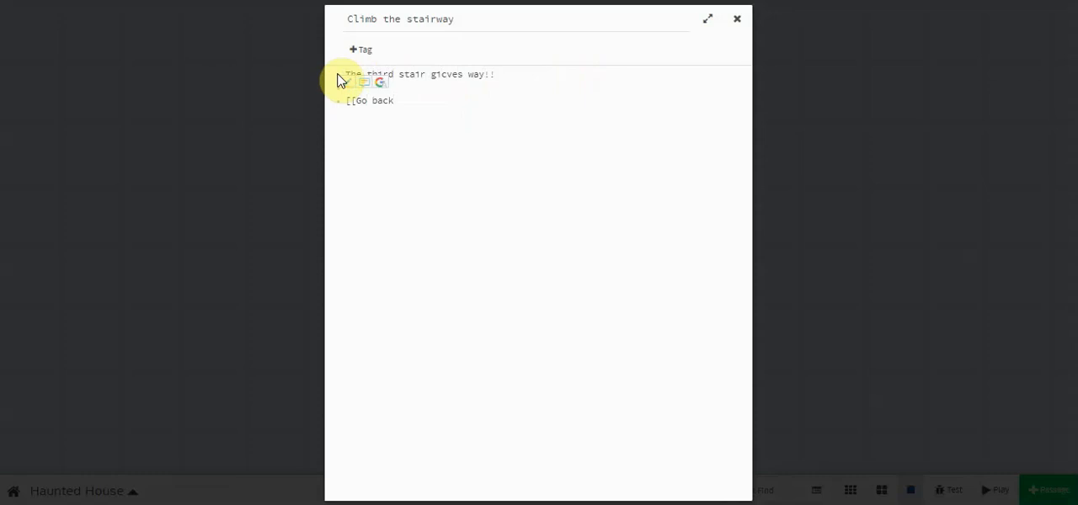
pyautogui.write(' down')
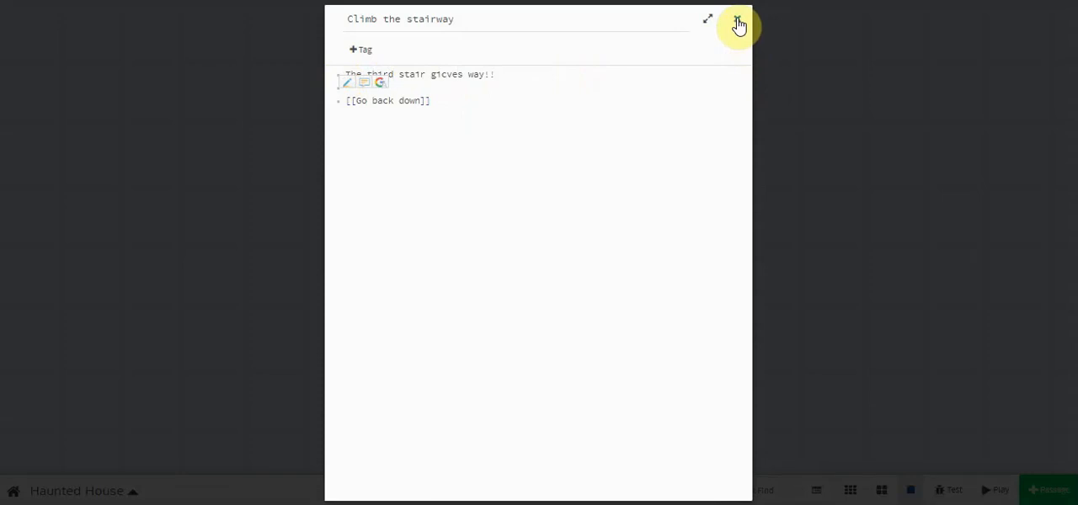
# - Add the link [[Go back down]] to the "Climb the stairway" passage and correct the spelling of "gives"
pyautogui.click(445, 76)
pyautogui.press('BackSpace')
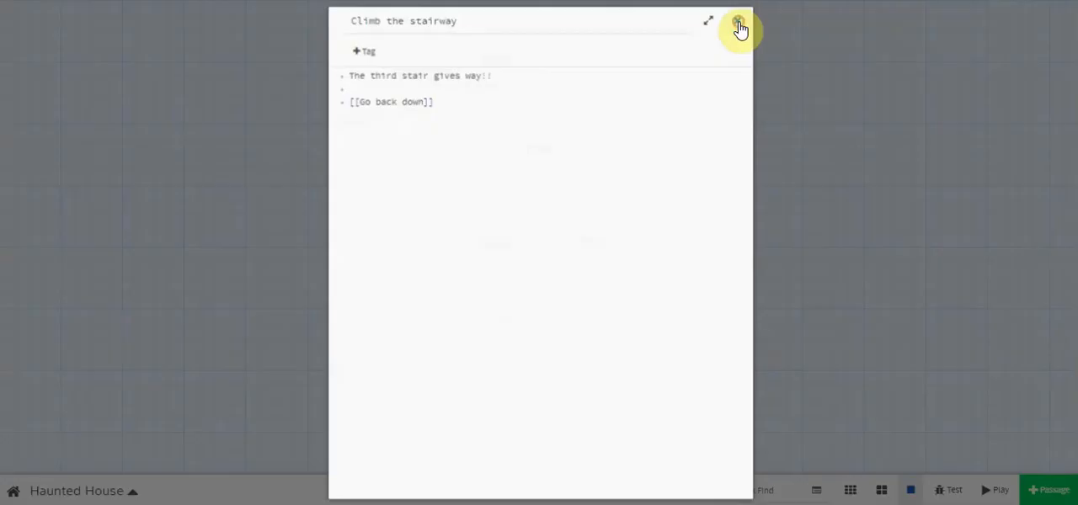
pyautogui.click(738, 22)
# - Replace the placeholder text of the "Go back down" passage with "You climb back down."
pyautogui.moveTo(497, 362)
pyautogui.moveTo(497, 362)
pyautogui.mouseDown()
pyautogui.moveTo(416, 294)
pyautogui.moveTo(390, 306)
pyautogui.moveTo(527, 361)
pyautogui.moveTo(409, 306)
pyautogui.moveTo(410, 253)
pyautogui.moveTo(509, 372)
pyautogui.mouseUp()
pyautogui.doubleClick(518, 362)
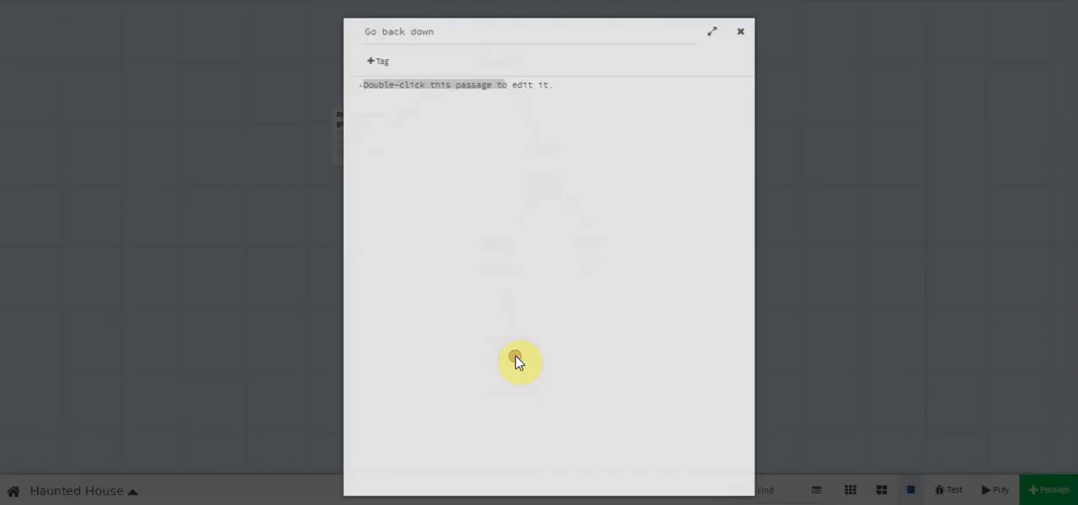
pyautogui.moveTo(345, 74); pyautogui.dragTo(544, 74)
pyautogui.write('You climb')
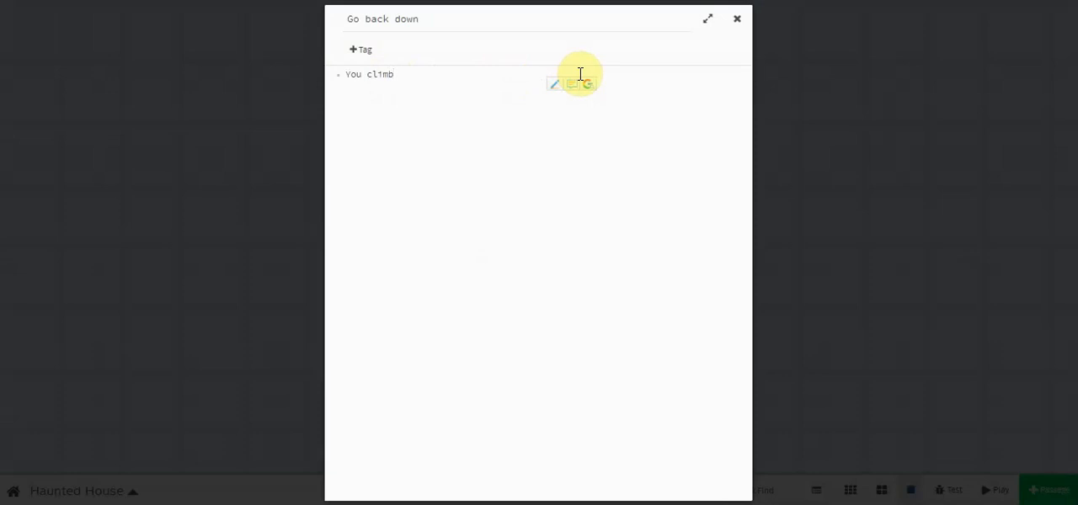
pyautogui.write(' back down.')
# - Add a link to the existing passage [[Stay here]] below a blank line in the "Go back down" passage
pyautogui.press('Return')
pyautogui.write('[[Stay')
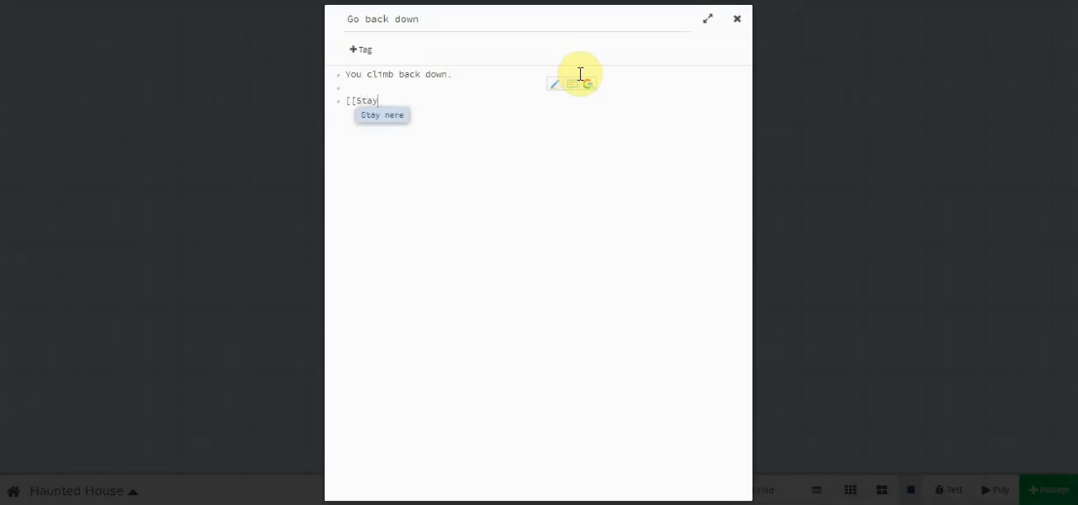
pyautogui.click(384, 115)
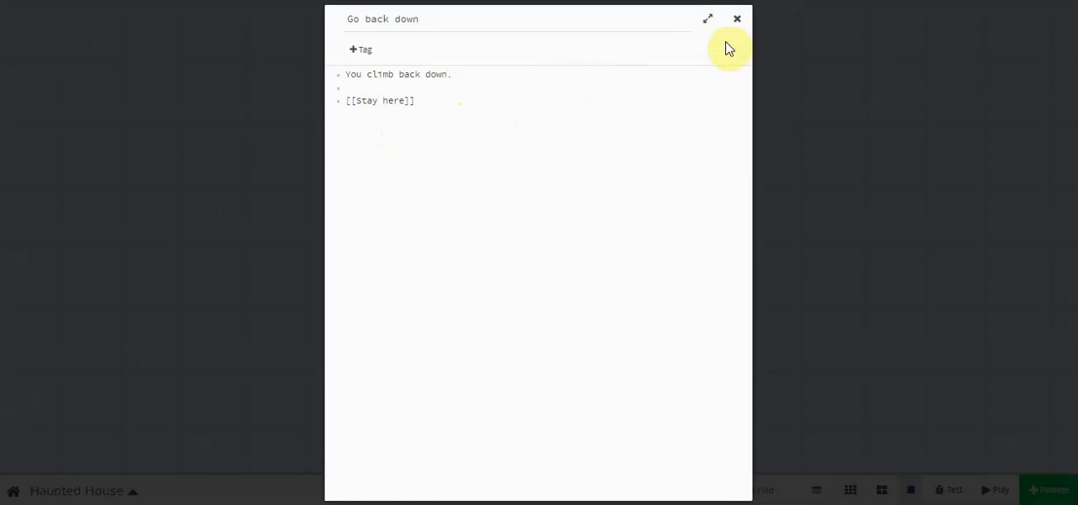
pyautogui.click(737, 19)
# - Rearrange the map: "Run away and go home" beside Introduction, "Climb the stairway" beside "Go inside", and "Go back down" beside "Stay here"
pyautogui.moveTo(520, 352)
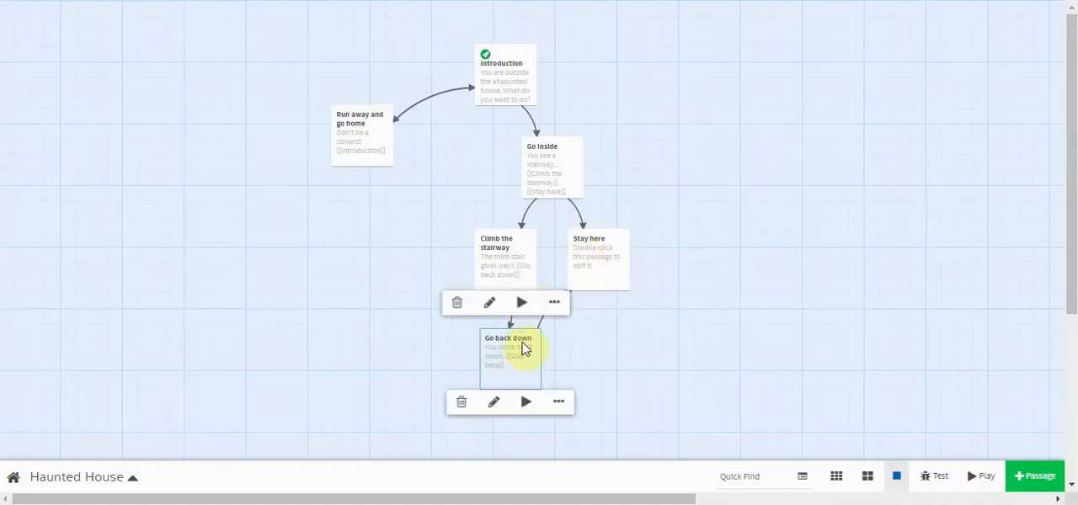
pyautogui.moveTo(519, 352); pyautogui.dragTo(546, 345)
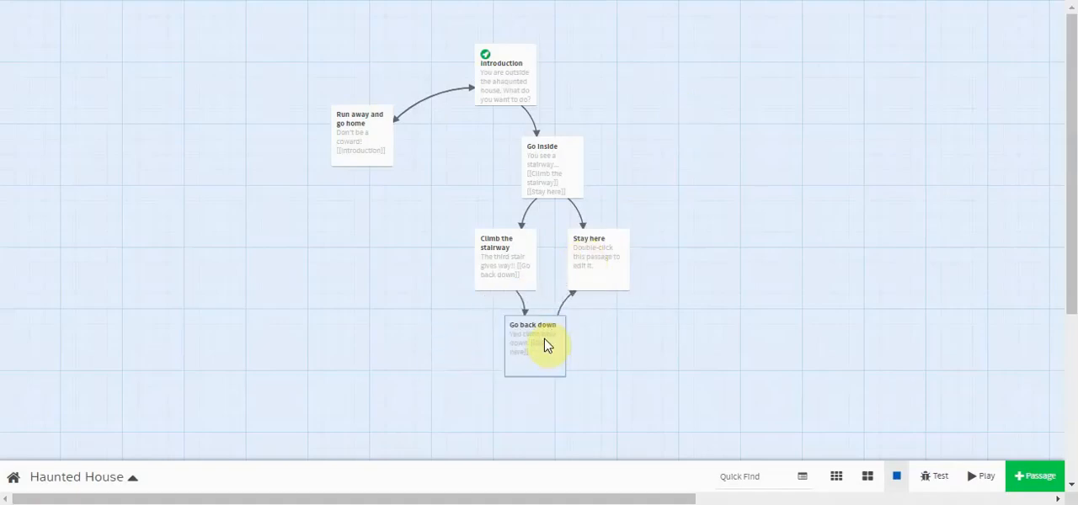
pyautogui.moveTo(358, 126); pyautogui.dragTo(370, 75)
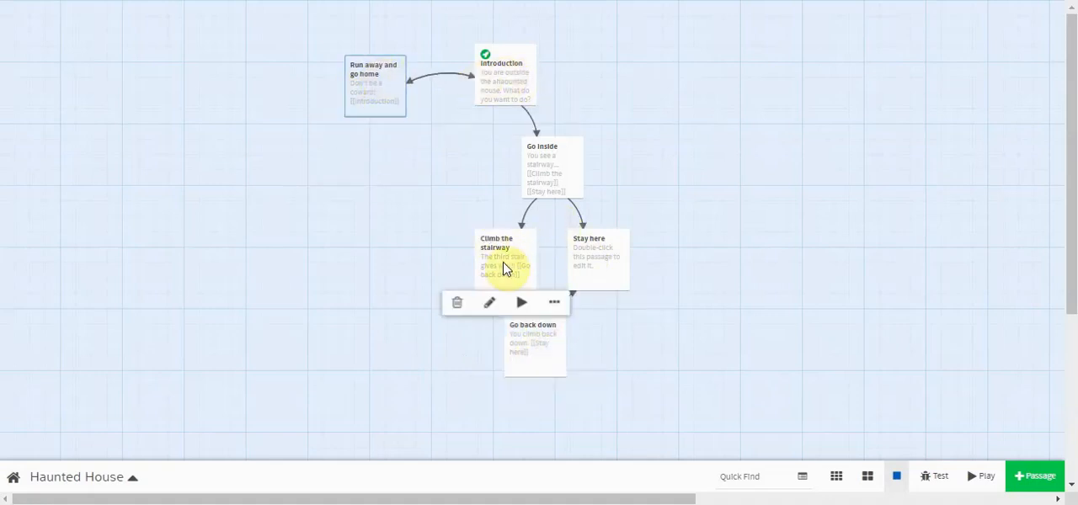
pyautogui.click(548, 348)
pyautogui.moveTo(565, 351); pyautogui.dragTo(528, 346)
pyautogui.moveTo(503, 268); pyautogui.dragTo(451, 198)
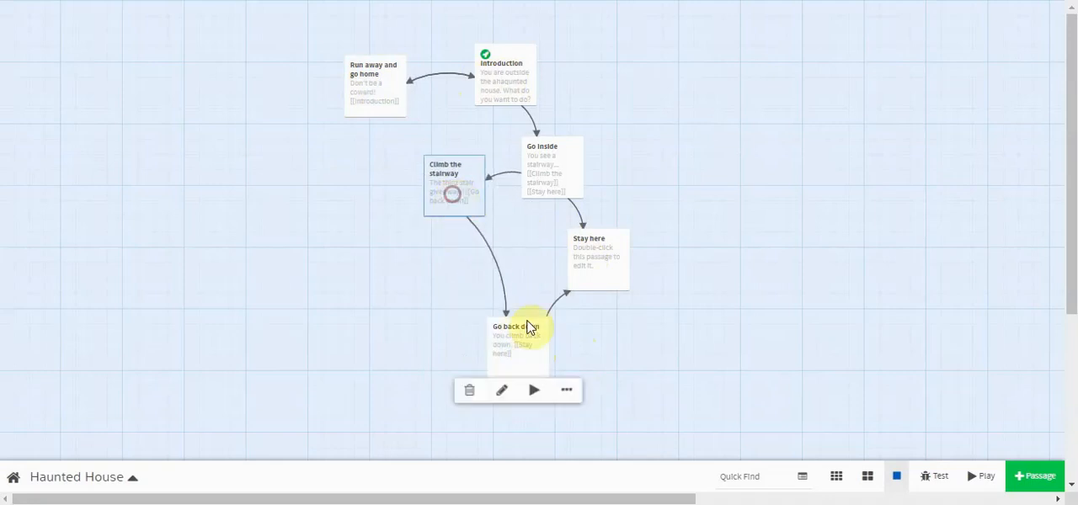
pyautogui.moveTo(513, 335); pyautogui.dragTo(486, 264)
pyautogui.moveTo(602, 260); pyautogui.dragTo(575, 274)
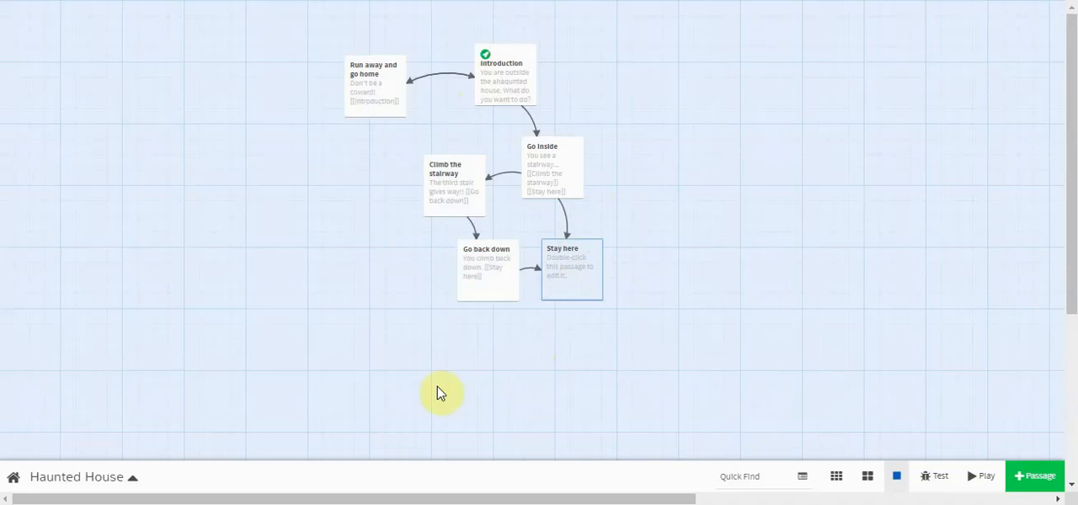
# - Replace the placeholder text of the "Stay here" passage with "You find a pot of gold!" and a blank line
pyautogui.scroll(-1, 278, 202)
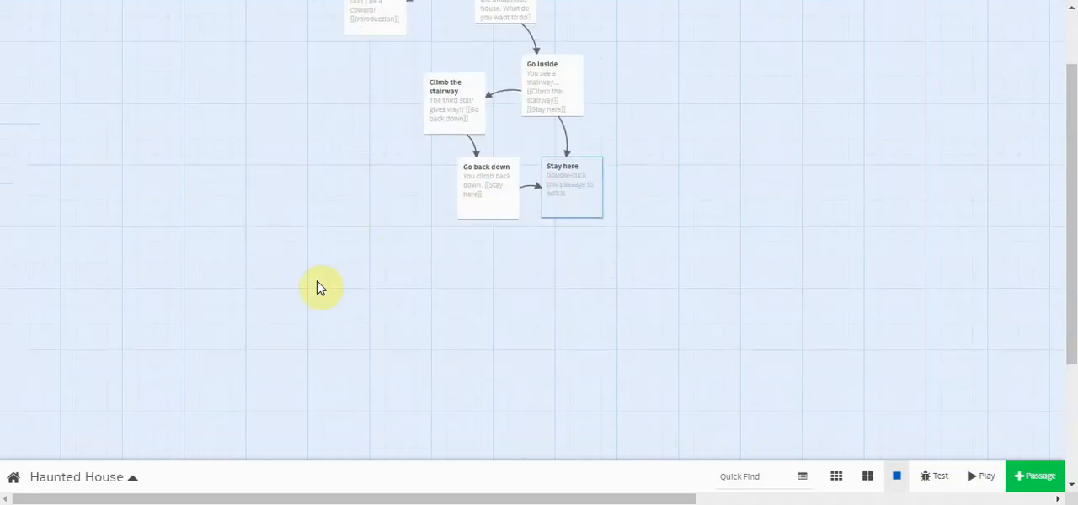
pyautogui.doubleClick(566, 209)
pyautogui.click(562, 75)
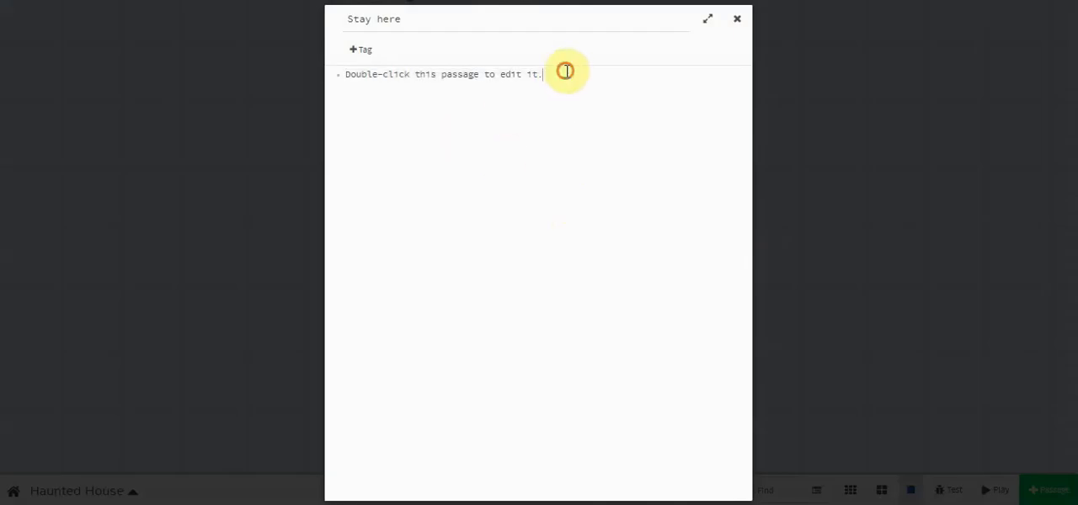
pyautogui.moveTo(560, 76); pyautogui.dragTo(346, 76)
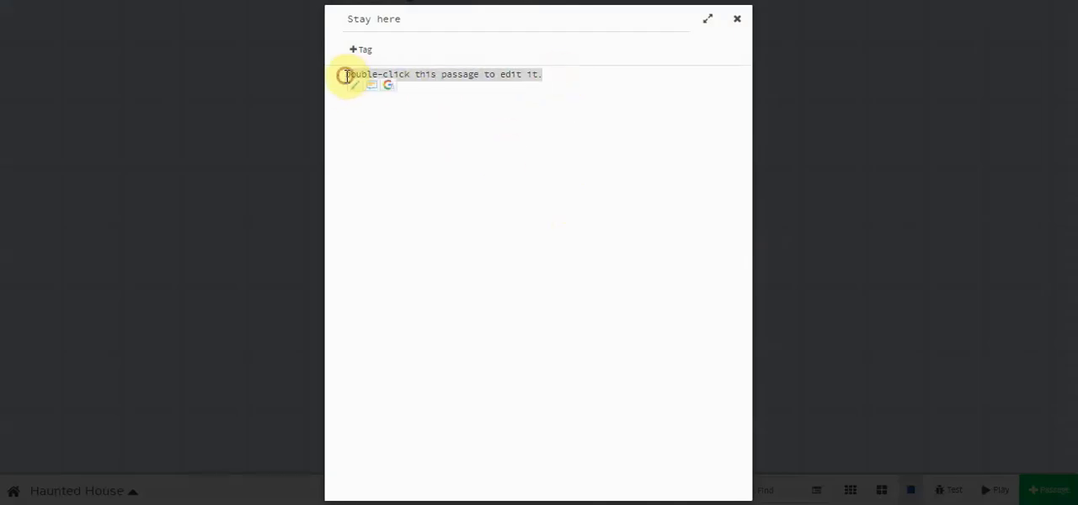
pyautogui.press('BackSpace')
pyautogui.write('You find a pot of goldf!')
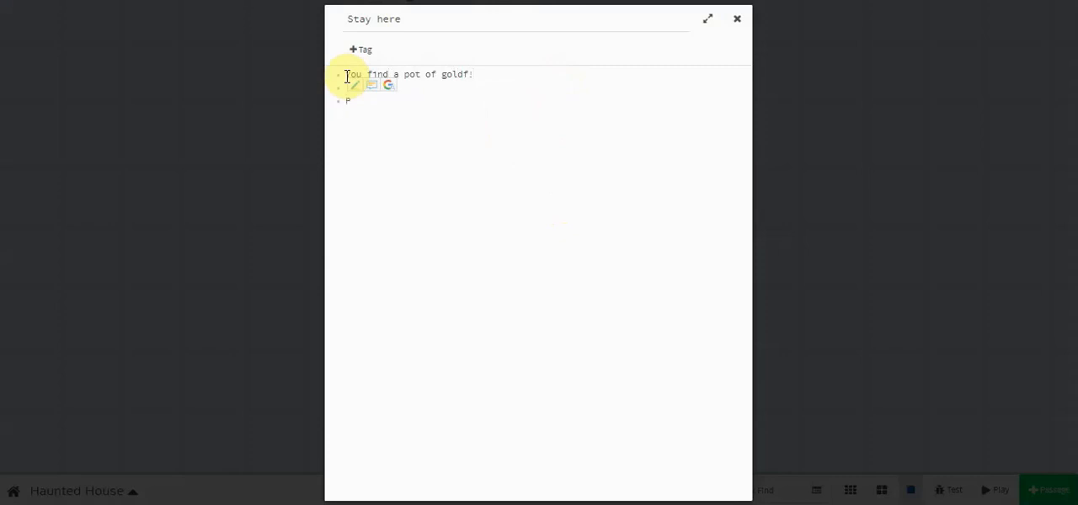
# - Add the line "Play again" and the link [[Introduction]] to the "Stay here" passage, and correct the spelling of "gold"
pyautogui.write('y again [[')
pyautogui.write('Int')
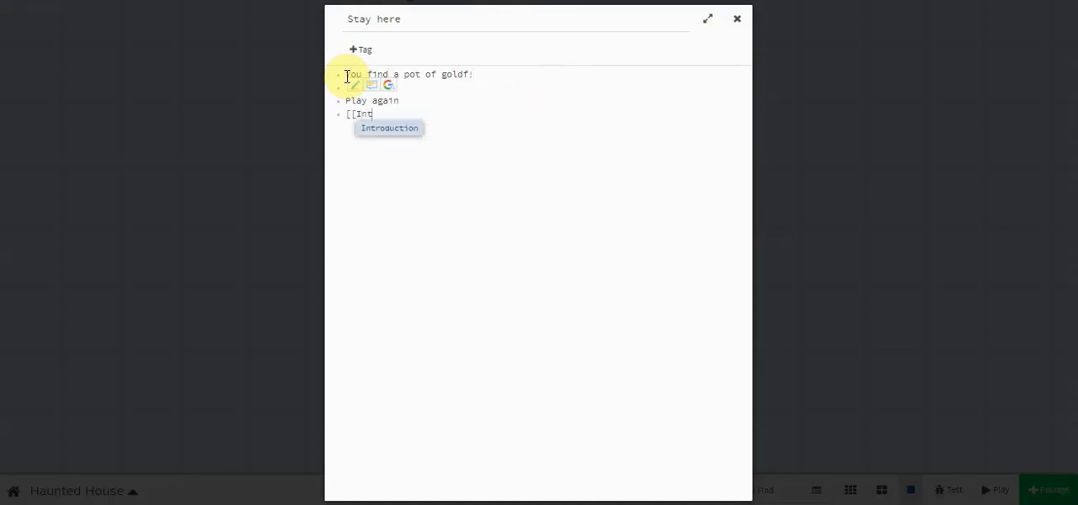
pyautogui.click(401, 133)
pyautogui.click(344, 102)
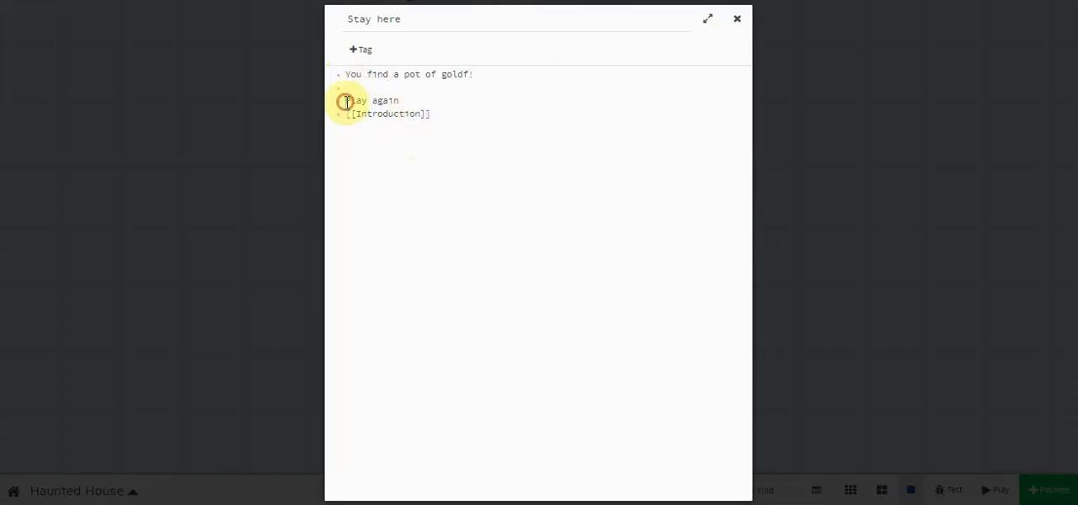
pyautogui.click(467, 77)
pyautogui.press('BackSpace')
# - Italicize the "Play again" line by enclosing it in // marks, and close the passage
pyautogui.click(345, 102)
pyautogui.write('//')
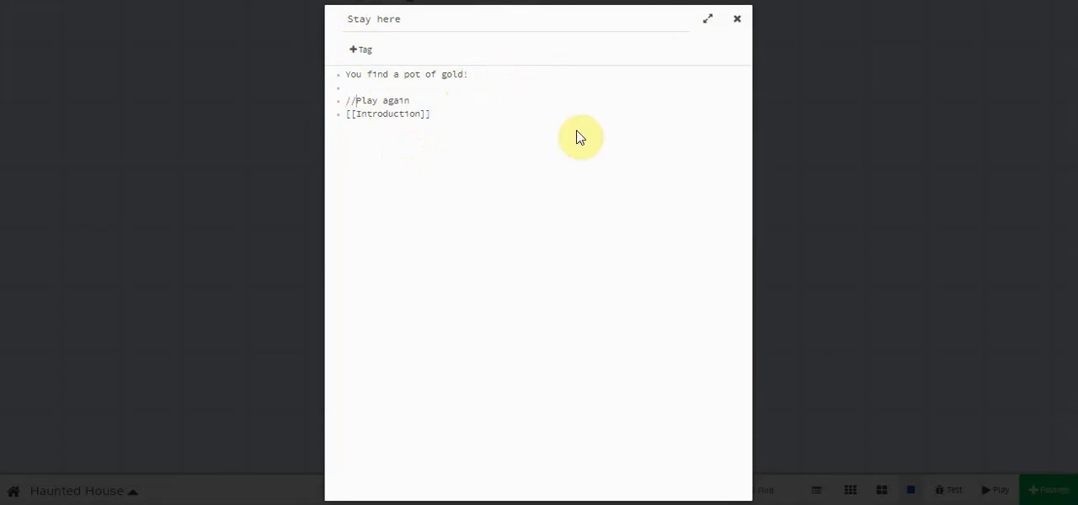
pyautogui.click(452, 102)
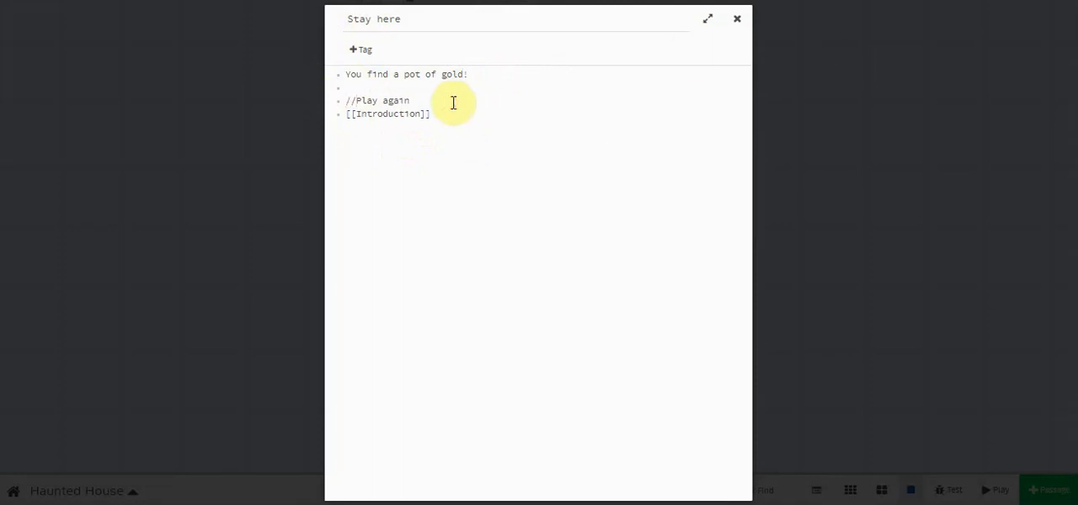
pyautogui.click(426, 101)
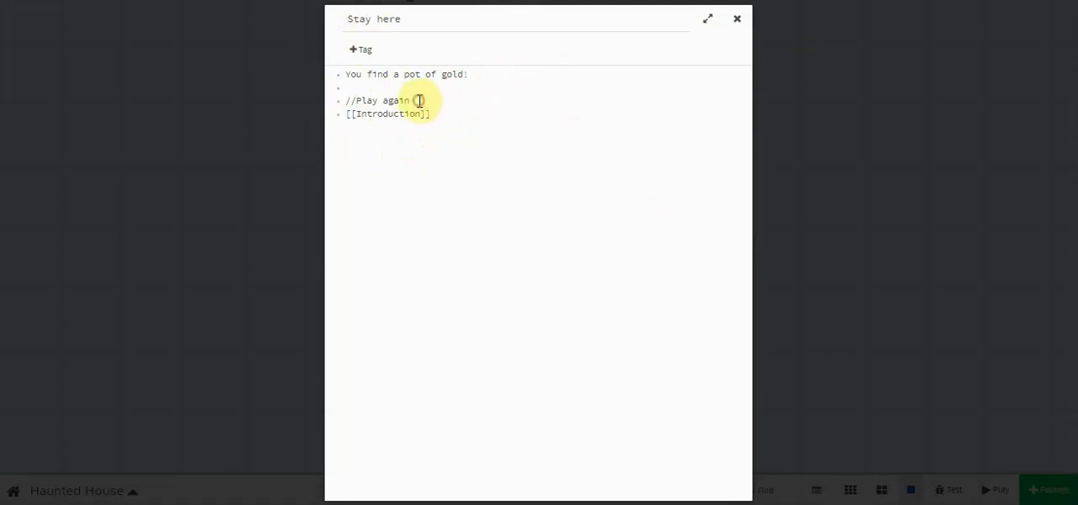
pyautogui.click(412, 101)
pyautogui.doubleClick(415, 100)
pyautogui.click(414, 99)
pyautogui.write('//')
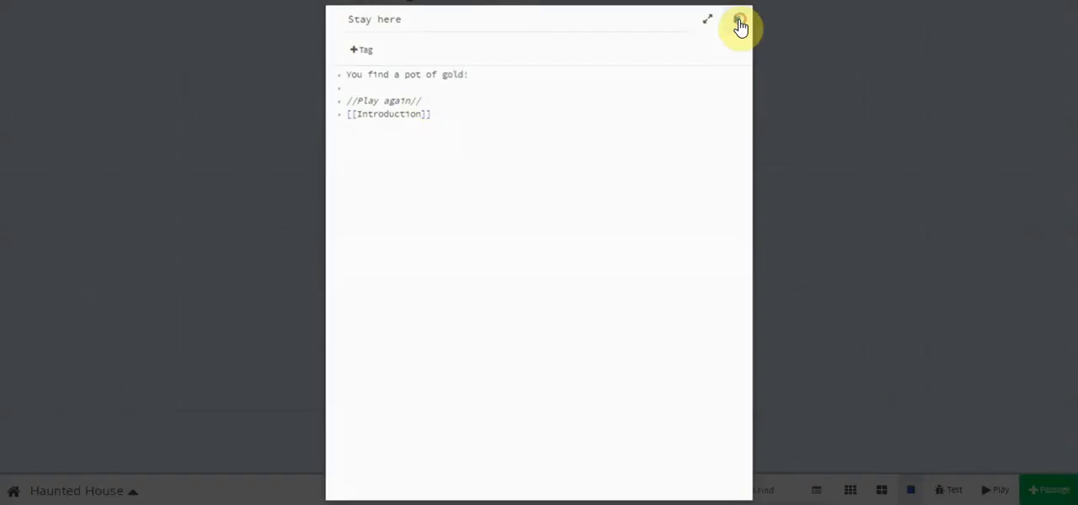
pyautogui.click(739, 21)
# - Move the "Stay here" passage far to the right on the map and shift "Go inside" closer to "Climb the stairway"
pyautogui.scroll(1, 729, 236)
pyautogui.moveTo(577, 272); pyautogui.dragTo(734, 308)
pyautogui.moveTo(553, 180); pyautogui.dragTo(532, 193)
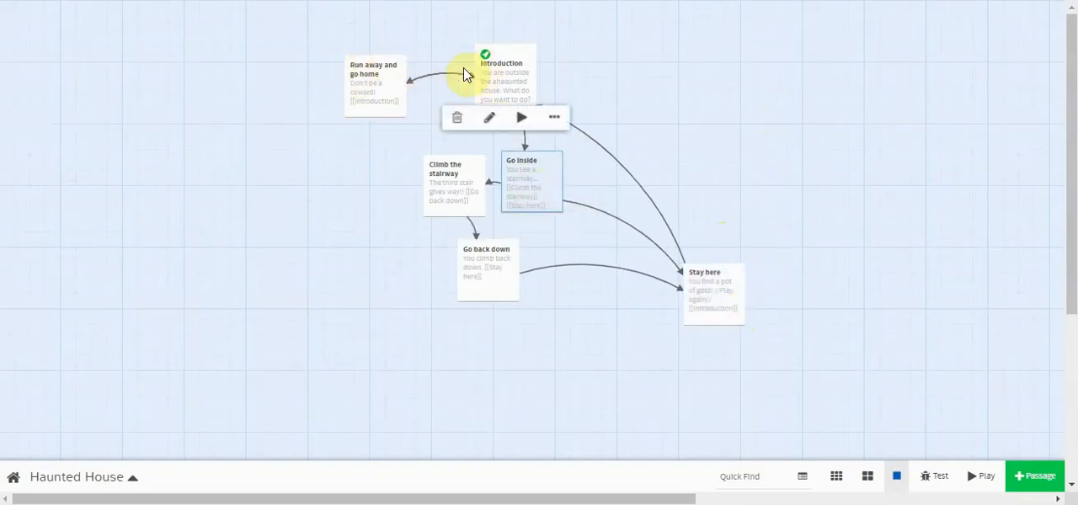
pyautogui.moveTo(509, 92)
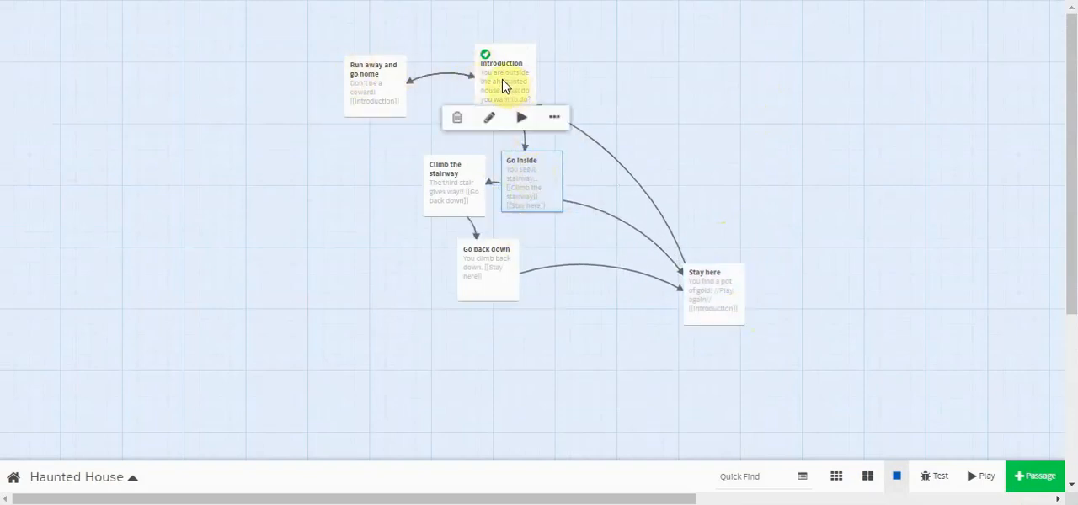
pyautogui.moveTo(732, 317)
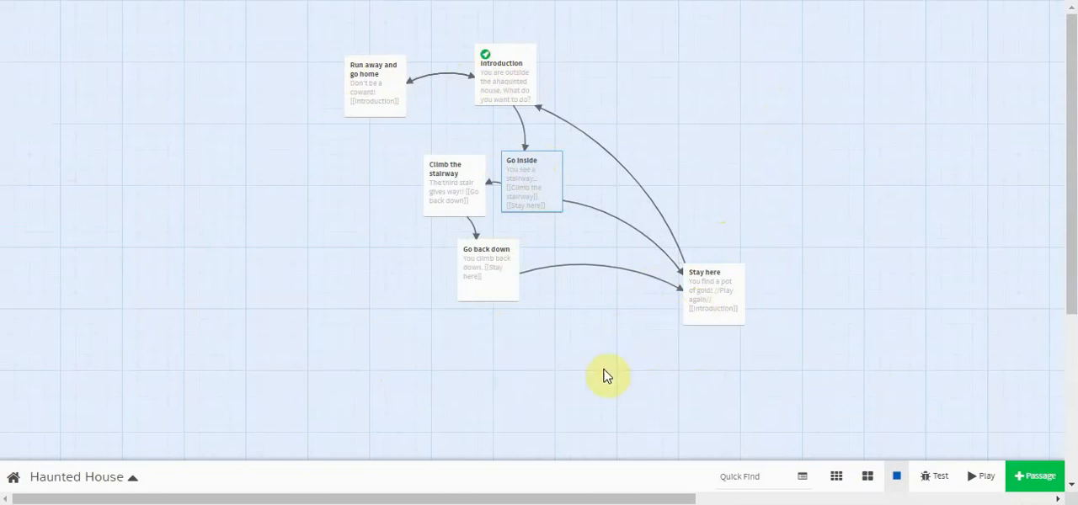
# - Test the story from Introduction, following "Go inside", "Climb the stairway", "Go back down", "Stay here" and the link back to Introduction
pyautogui.click(516, 89)
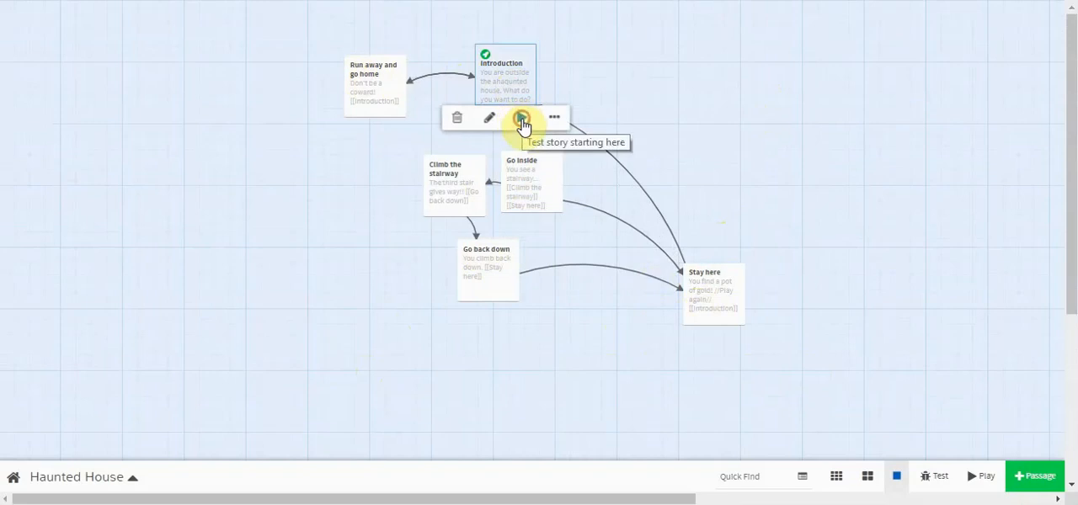
pyautogui.click(522, 120)
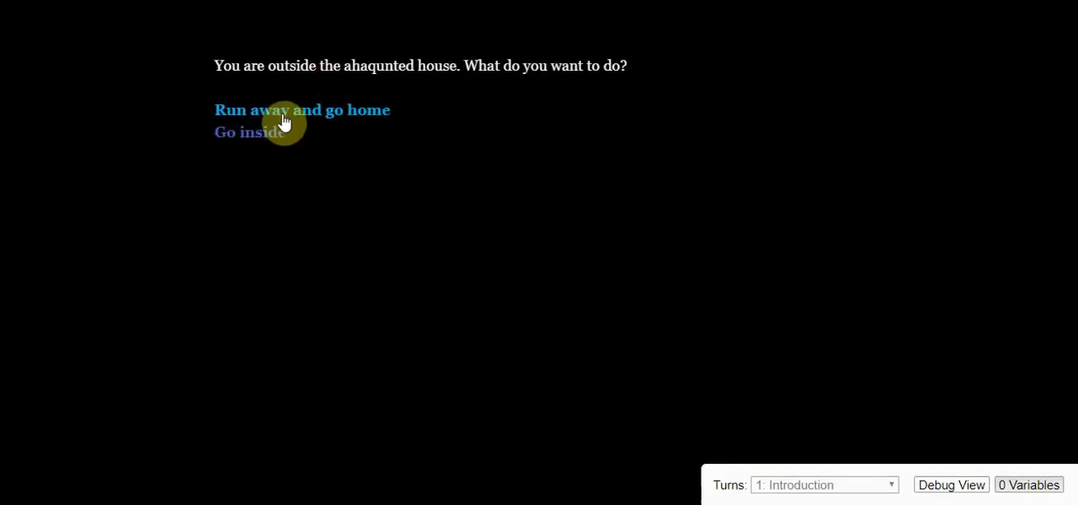
pyautogui.click(257, 133)
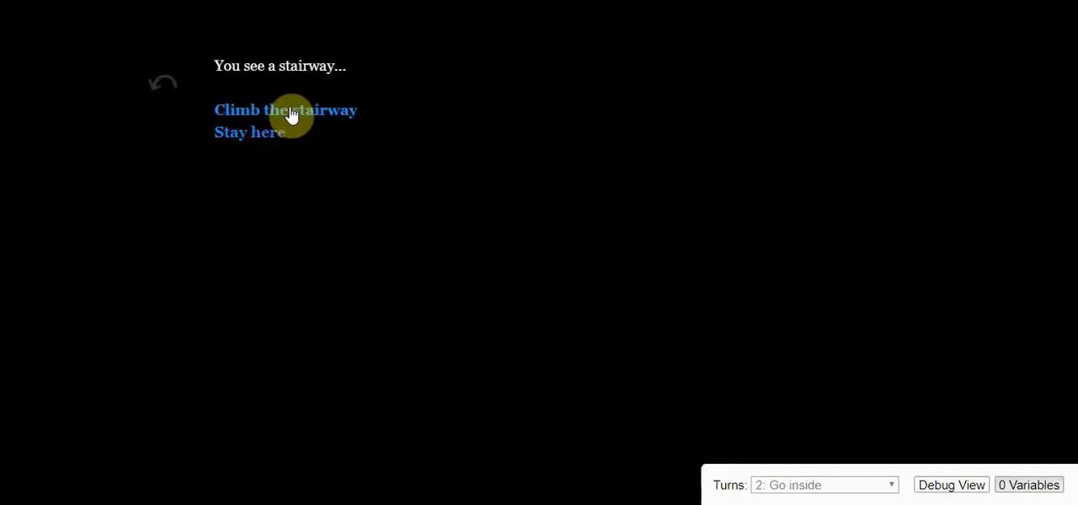
pyautogui.click(286, 115)
pyautogui.click(267, 118)
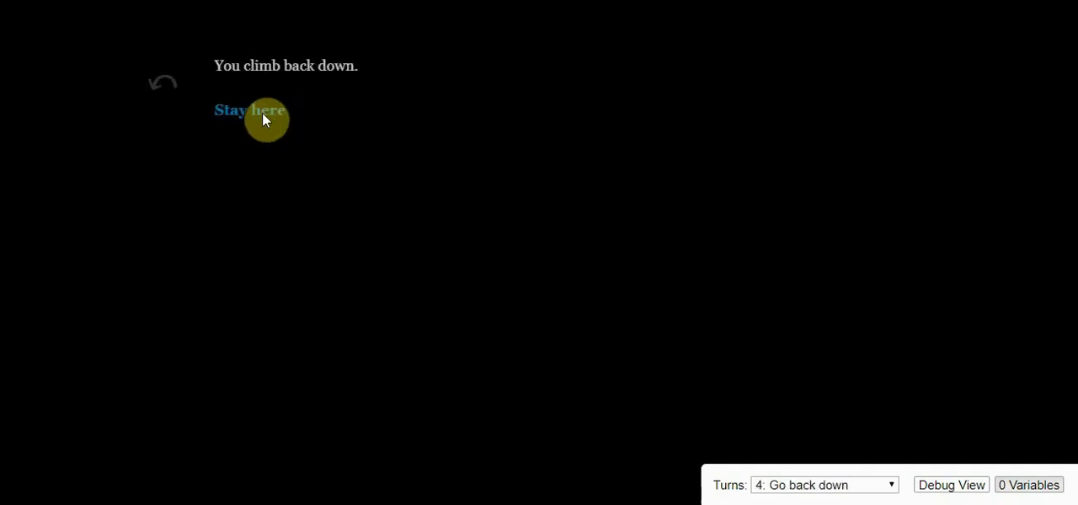
pyautogui.click(267, 112)
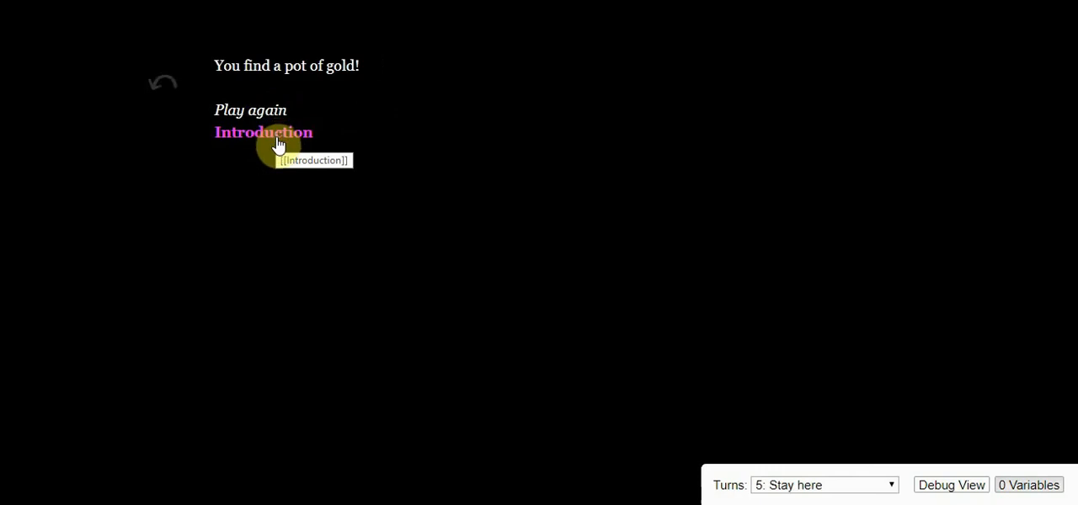
pyautogui.click(283, 145)
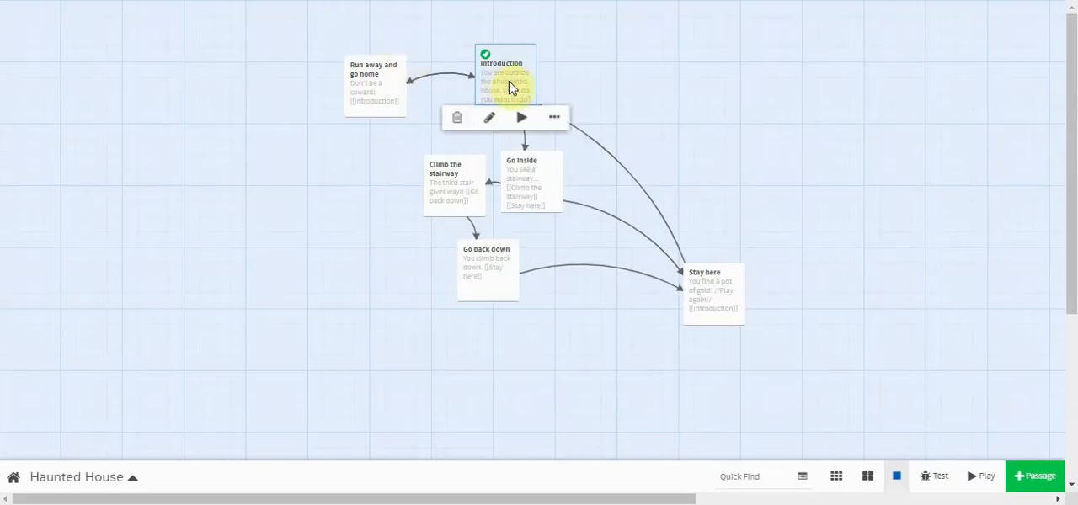
# - Correct the misspelled word in the Introduction passage to "haunted" and close the passage
pyautogui.doubleClick(509, 81)
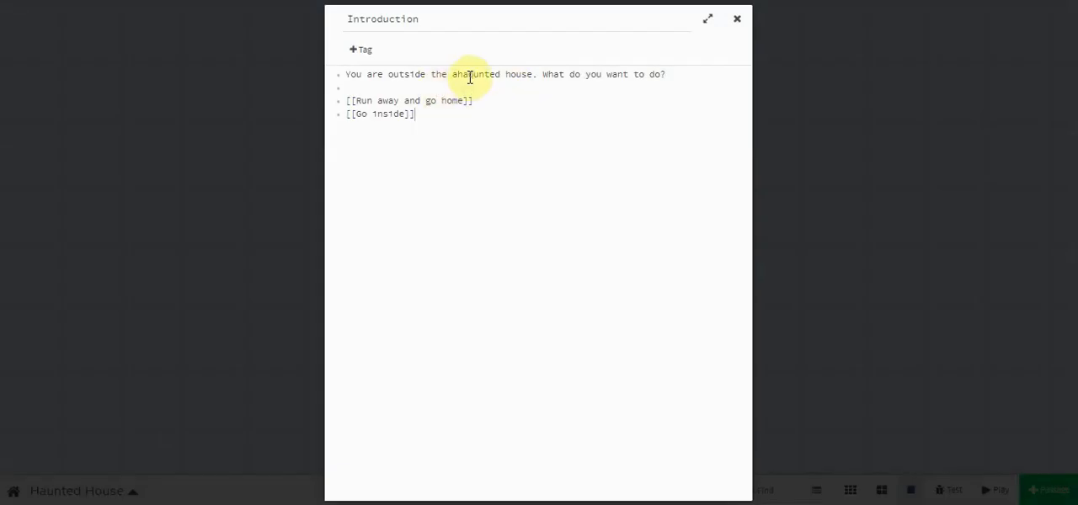
pyautogui.click(474, 77)
pyautogui.press('BackSpace')
pyautogui.press('BackSpace')
pyautogui.press('BackSpace')
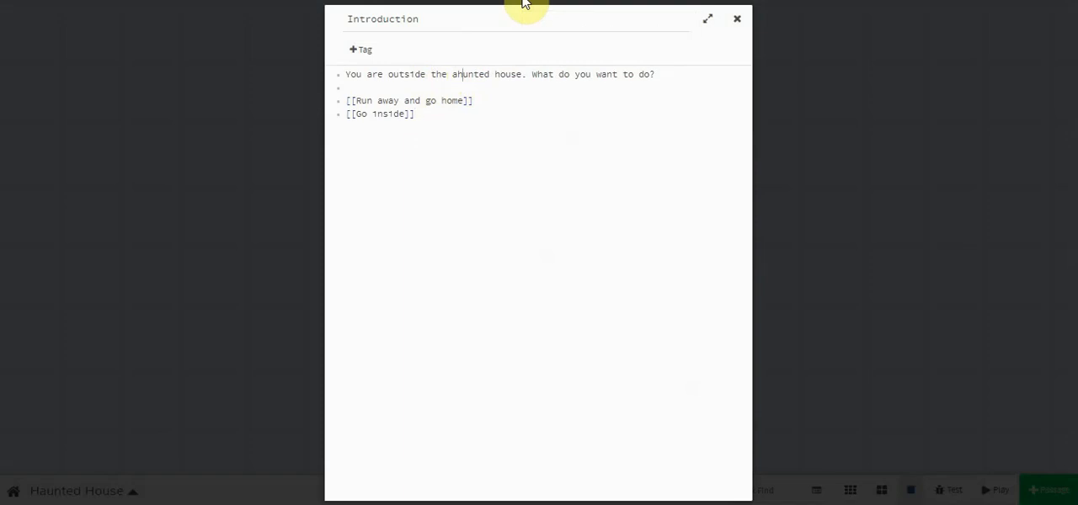
pyautogui.write('h')
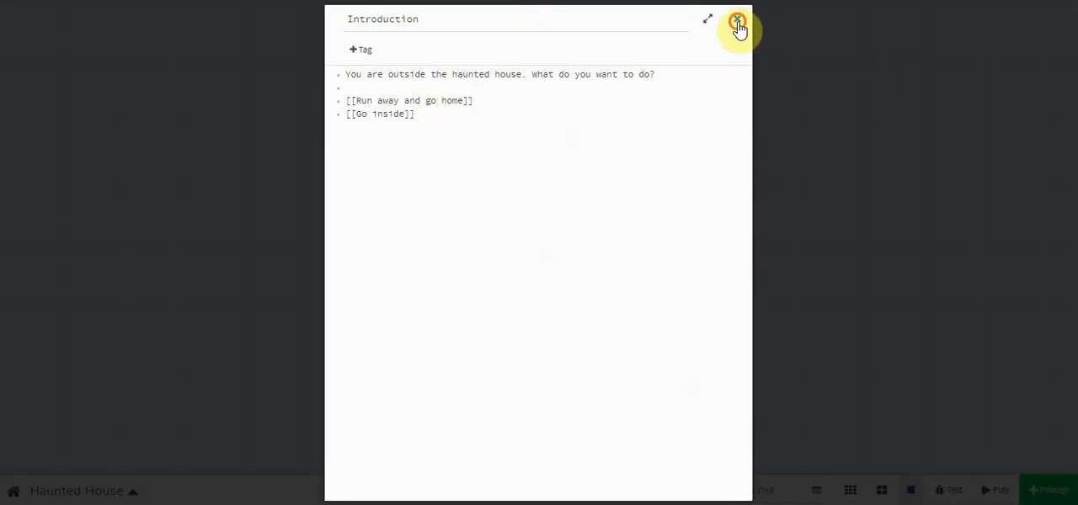
pyautogui.click(737, 20)
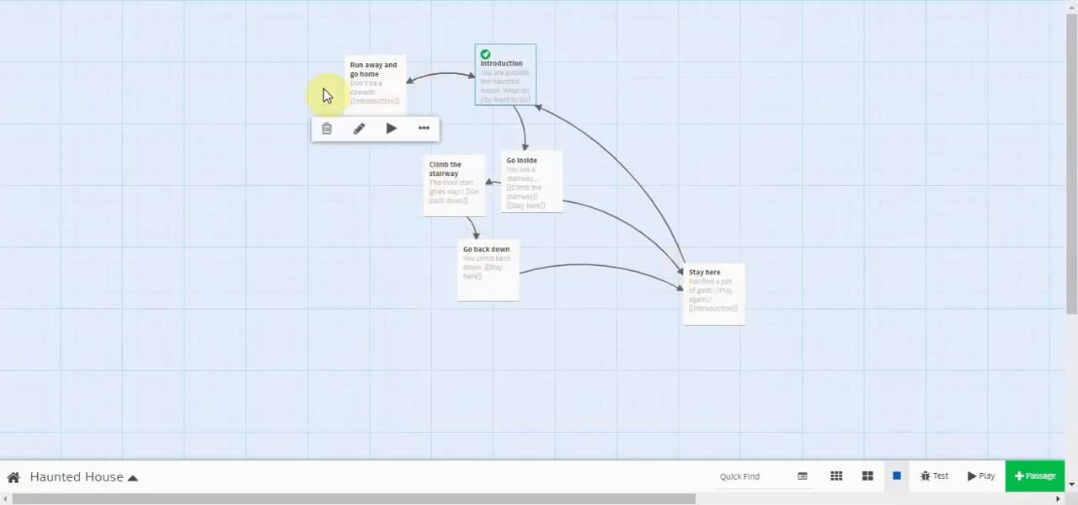
# - Look over the Haunted House story options and return to the list of stories
pyautogui.moveTo(516, 195)
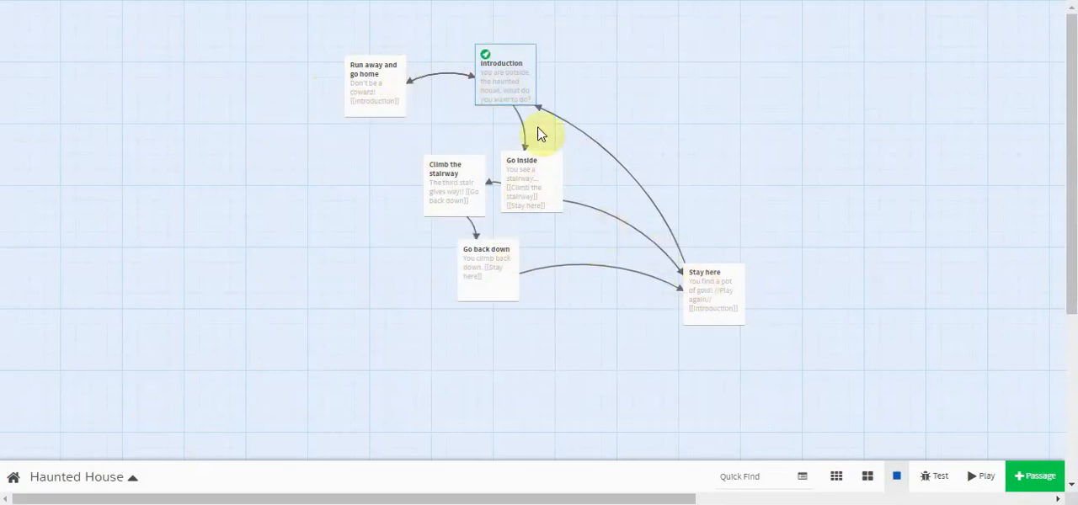
pyautogui.click(133, 480)
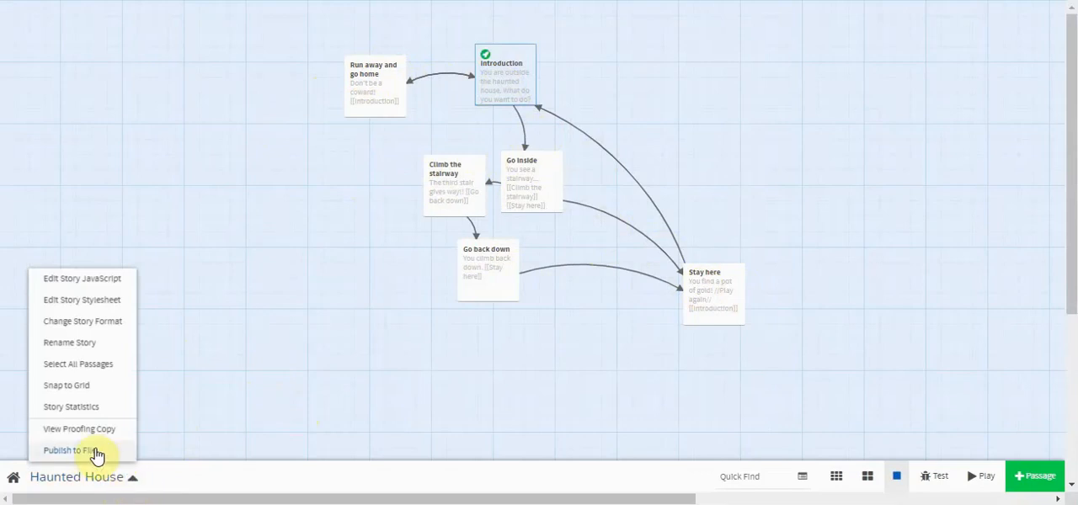
pyautogui.click(12, 478)
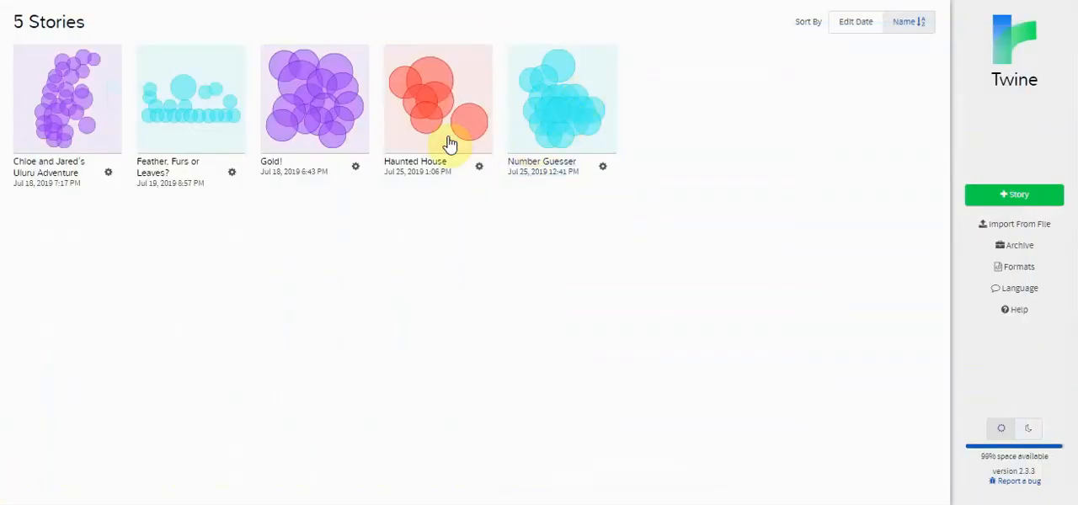